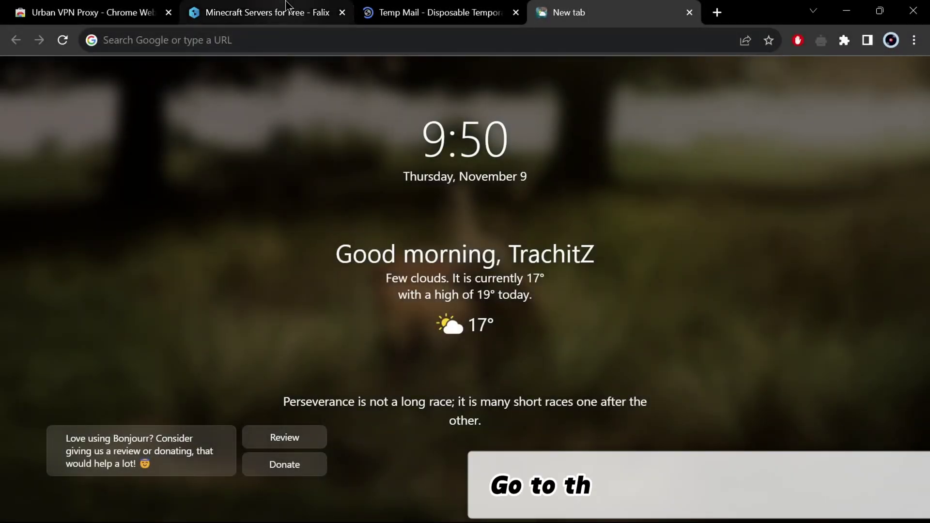
Sign up for a Falix account with the disposable address from Temp Mail and an account password, saving the login in the browser
{"action": "left_click", "coordinate": [286, 5]}
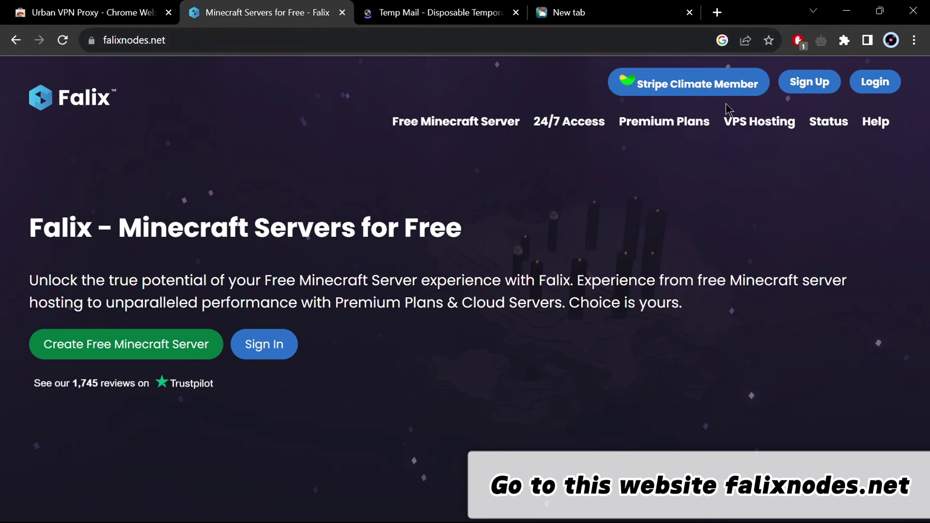
{"action": "left_click", "coordinate": [805, 88]}
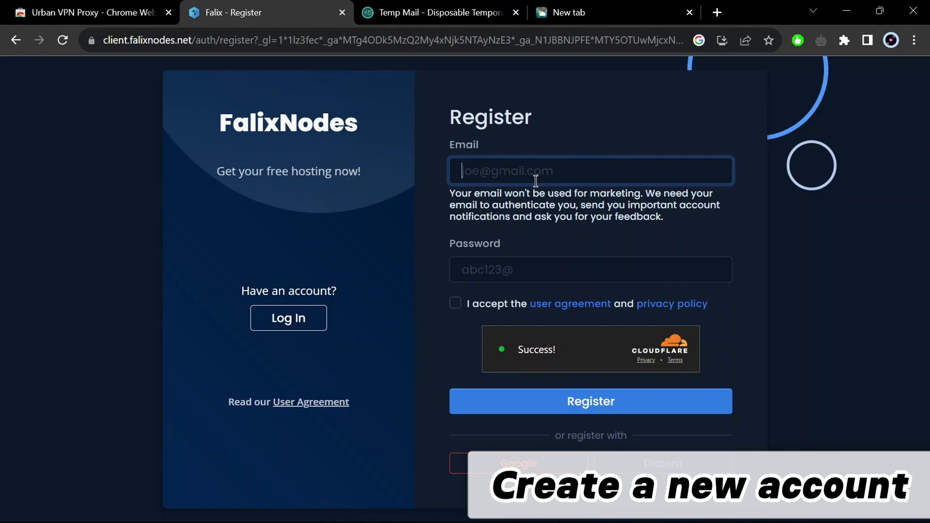
{"action": "left_click", "coordinate": [470, 6]}
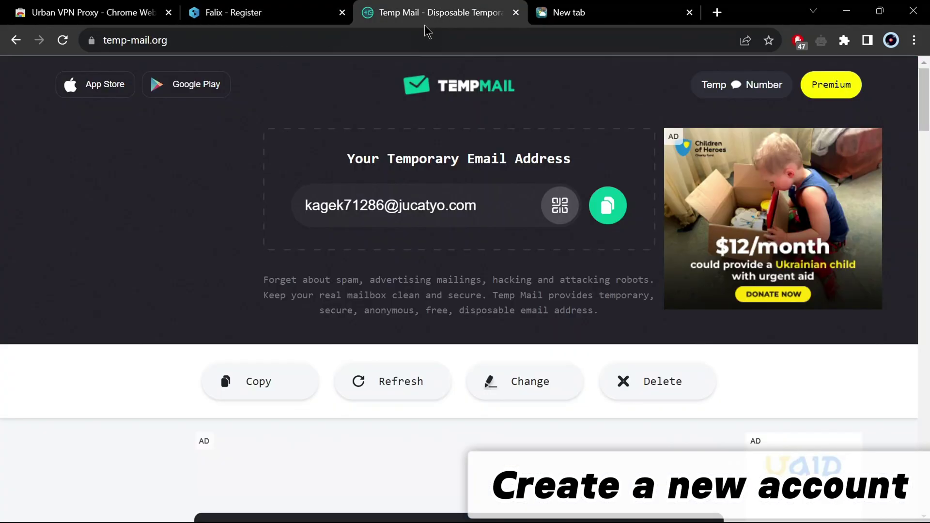
{"action": "left_click", "coordinate": [607, 205]}
{"action": "left_click", "coordinate": [275, 9]}
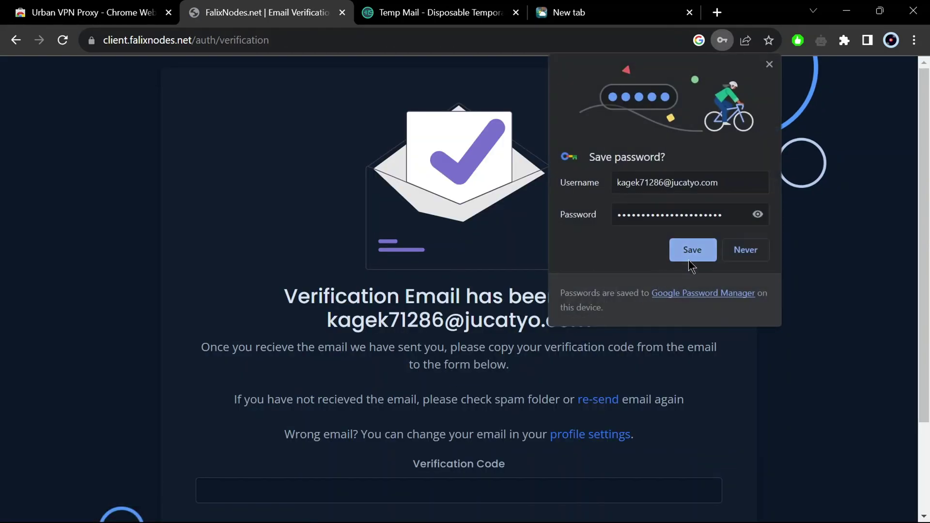
{"action": "left_click", "coordinate": [702, 251]}
Verify the account through the link in the "Falix: Email Verification" message in Temp Mail, and close the leftover verification page
{"action": "scroll", "coordinate": [517, 357], "scroll_direction": "down", "scroll_amount": 3}
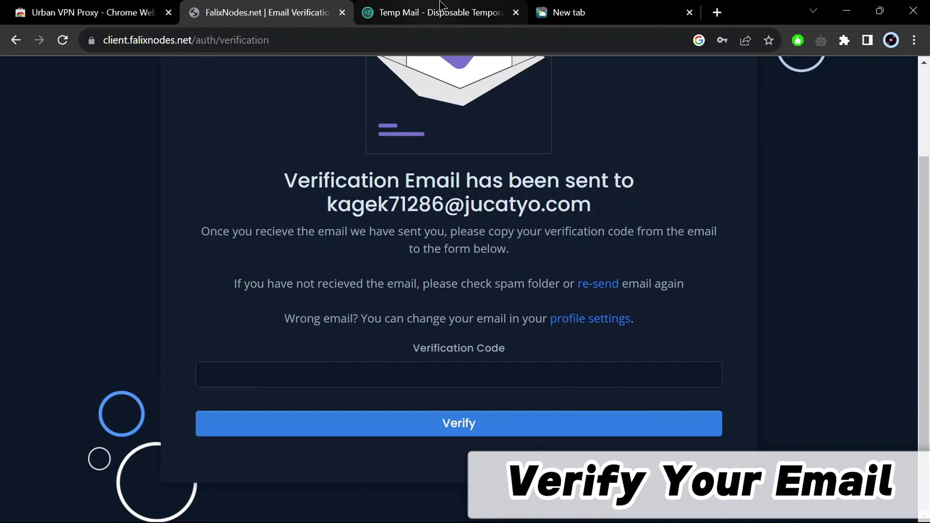
{"action": "left_click", "coordinate": [461, 9]}
{"action": "scroll", "coordinate": [397, 291], "scroll_direction": "down", "scroll_amount": 6}
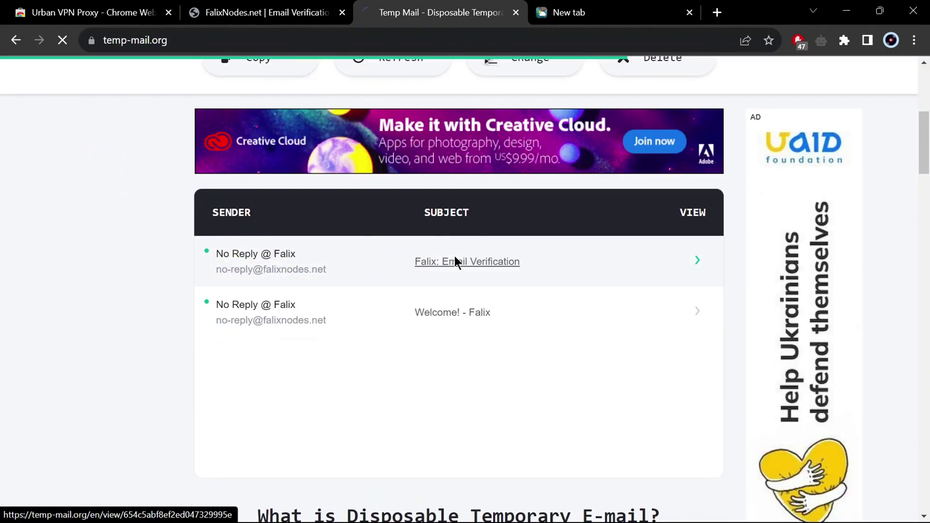
{"action": "left_click", "coordinate": [455, 256]}
{"action": "scroll", "coordinate": [455, 261], "scroll_direction": "down", "scroll_amount": 10}
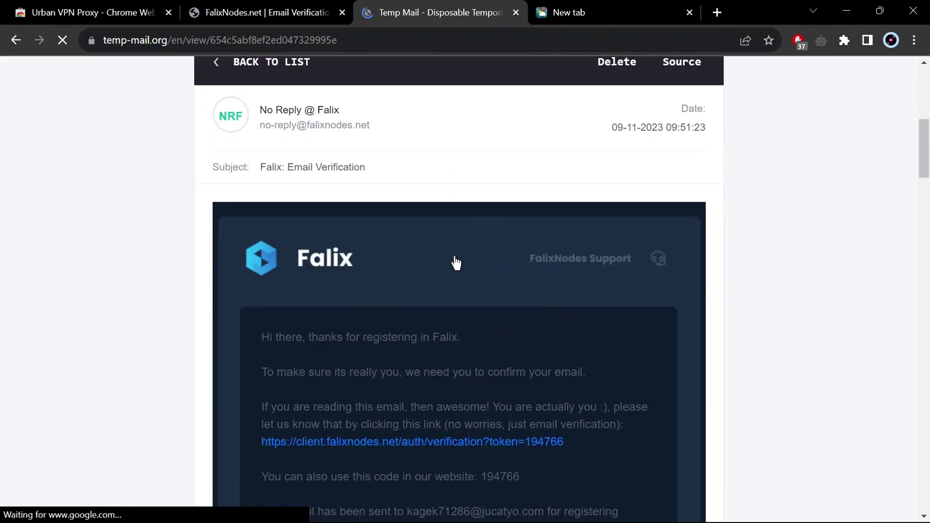
{"action": "scroll", "coordinate": [504, 261], "scroll_direction": "up", "scroll_amount": 1}
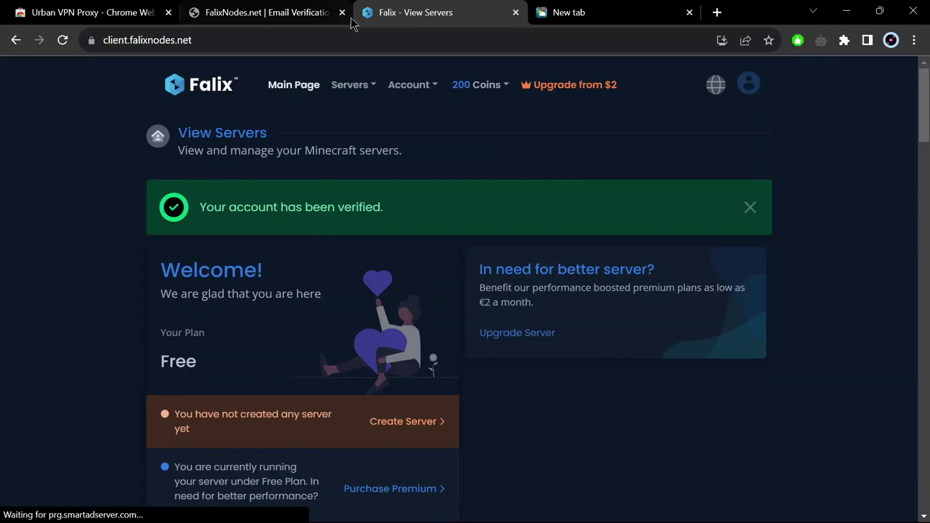
{"action": "left_click", "coordinate": [342, 12]}
Open the Falix server creation page and check that AdBlock is paused for client.falixnodes.net
{"action": "scroll", "coordinate": [453, 315], "scroll_direction": "down", "scroll_amount": 15}
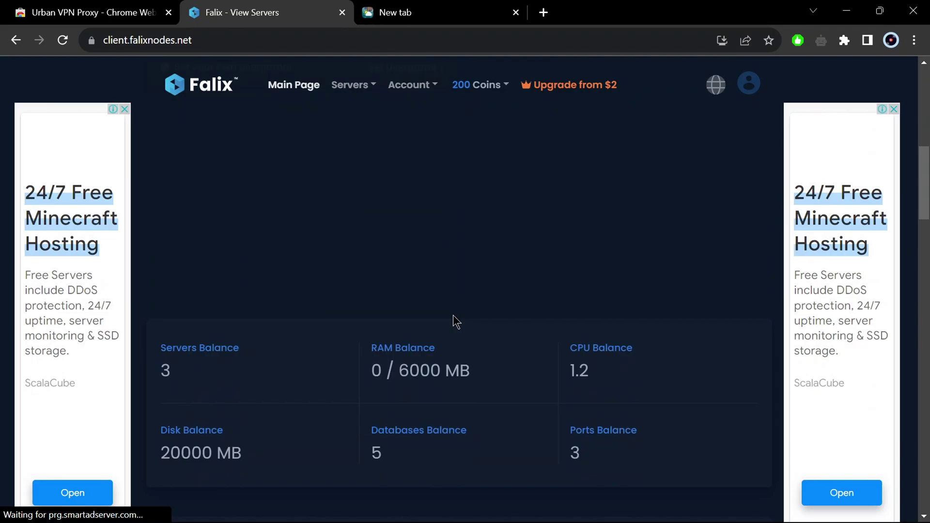
{"action": "scroll", "coordinate": [221, 310], "scroll_direction": "up", "scroll_amount": 2}
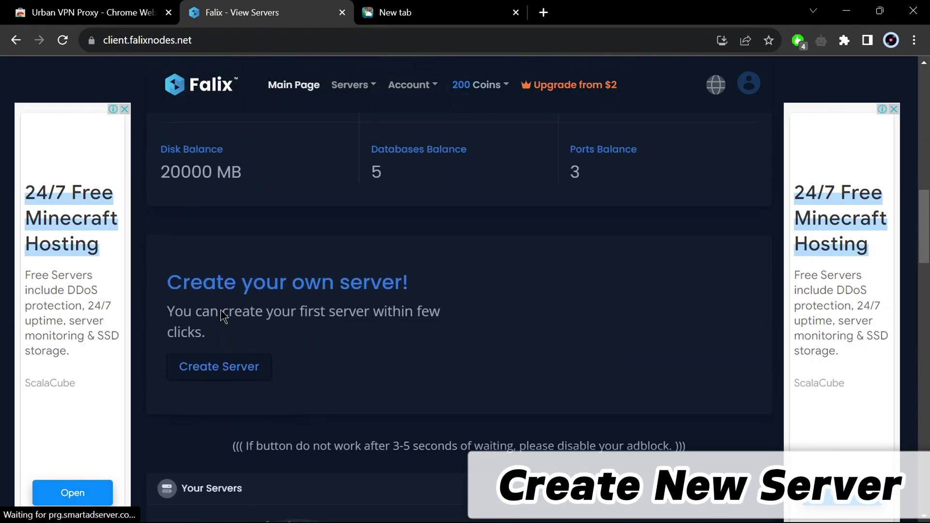
{"action": "left_click", "coordinate": [212, 374]}
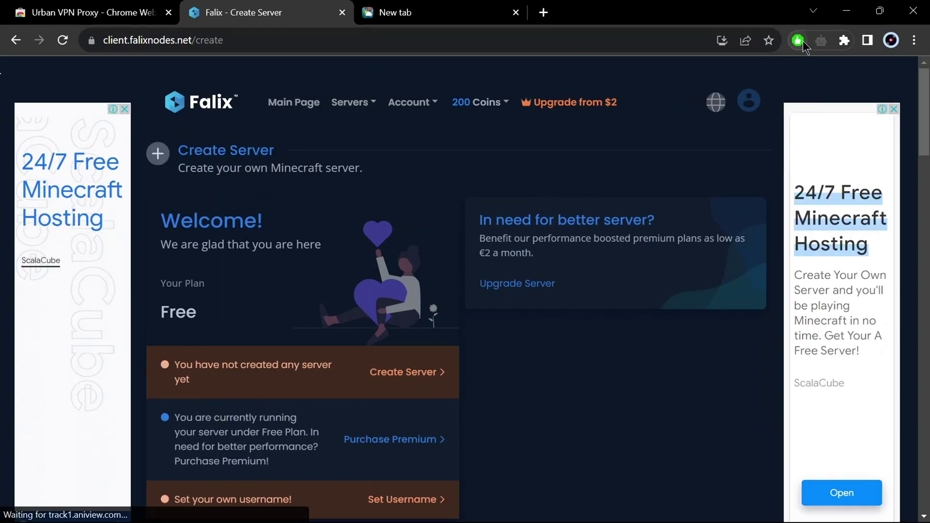
{"action": "left_click", "coordinate": [801, 42]}
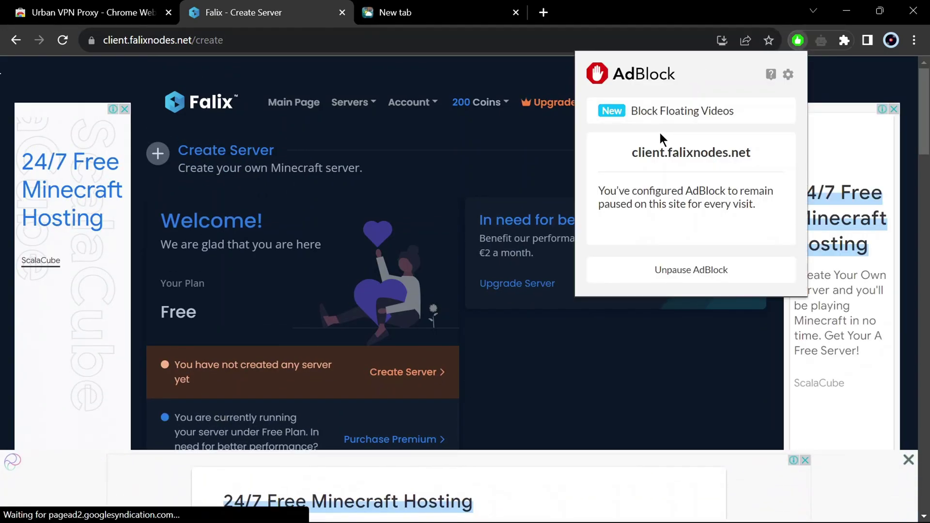
Name the new server TrachitZ and set its RAM to 6000 MB, checking the account's RAM balance
{"action": "scroll", "coordinate": [630, 405], "scroll_direction": "down", "scroll_amount": 10}
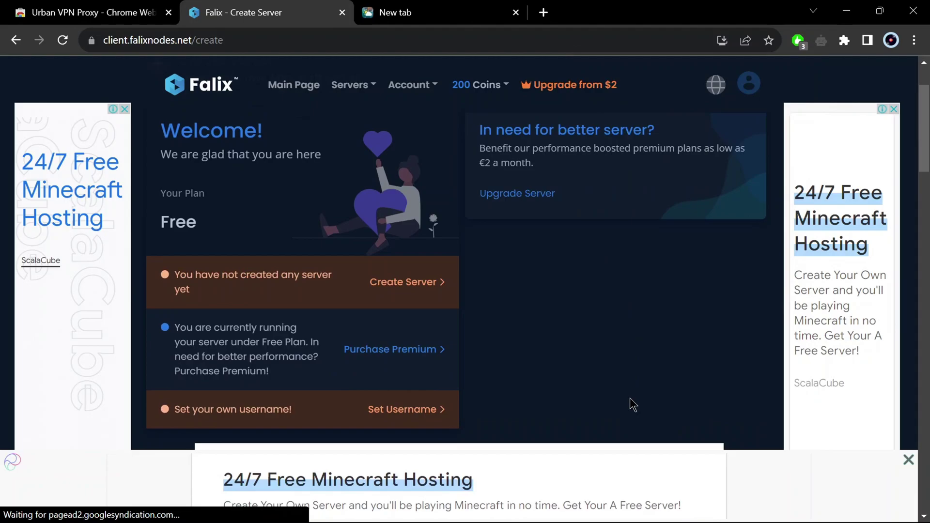
{"action": "scroll", "coordinate": [630, 406], "scroll_direction": "down", "scroll_amount": 2}
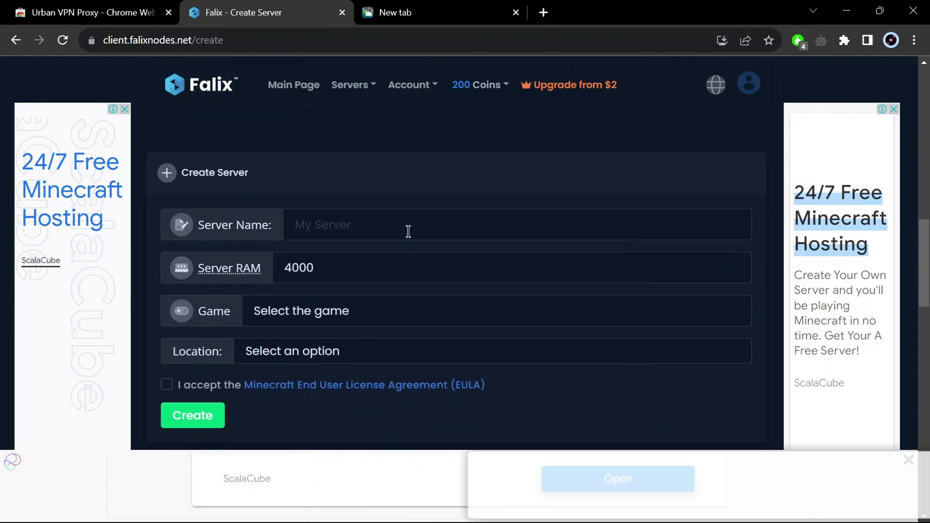
{"action": "left_click", "coordinate": [390, 234]}
{"action": "type", "text": "TrachitZ"}
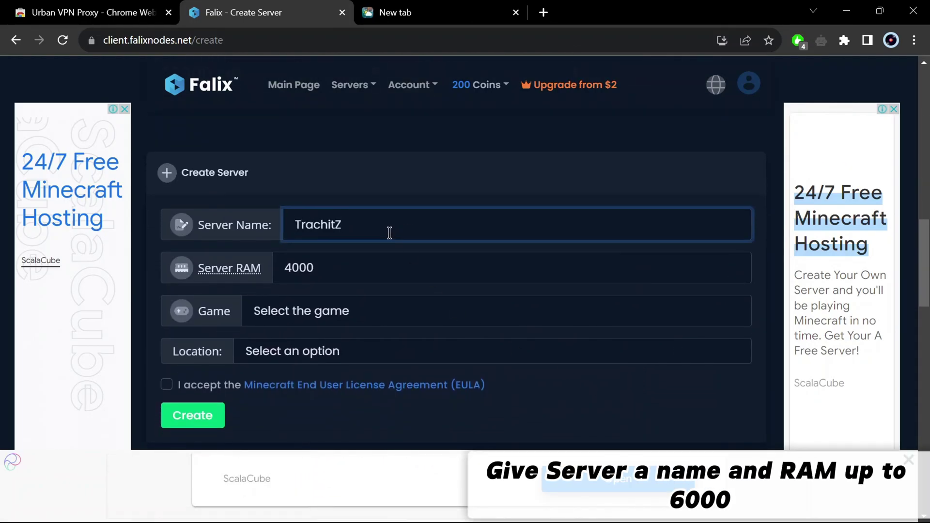
{"action": "left_click", "coordinate": [289, 268]}
{"action": "key", "text": "BackSpace"}
{"action": "type", "text": "6"}
{"action": "scroll", "coordinate": [429, 292], "scroll_direction": "up", "scroll_amount": 5}
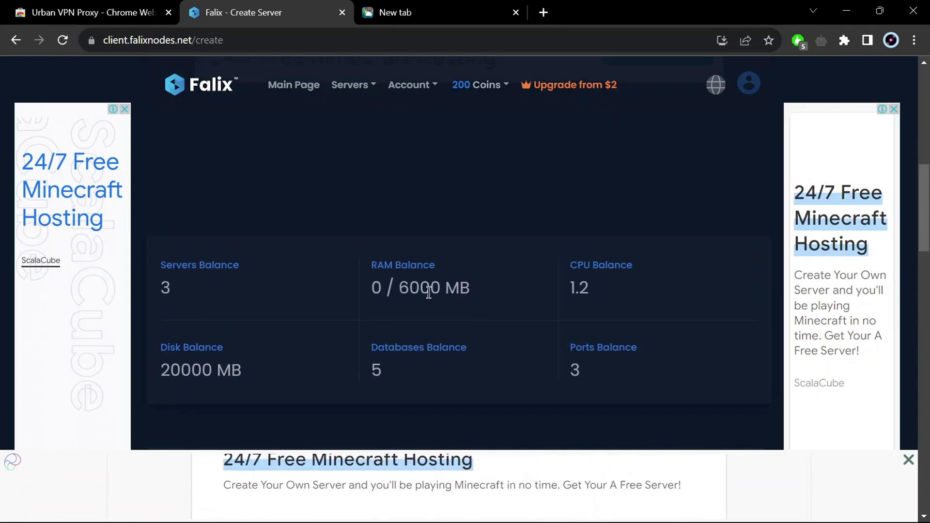
{"action": "scroll", "coordinate": [454, 287], "scroll_direction": "down", "scroll_amount": 5}
Choose "Minecraft Java/Bedrock & All supported games" as the game and "[AMD Ryzen 9 7950X] Chicago, United States" as the location
{"action": "left_click", "coordinate": [355, 286]}
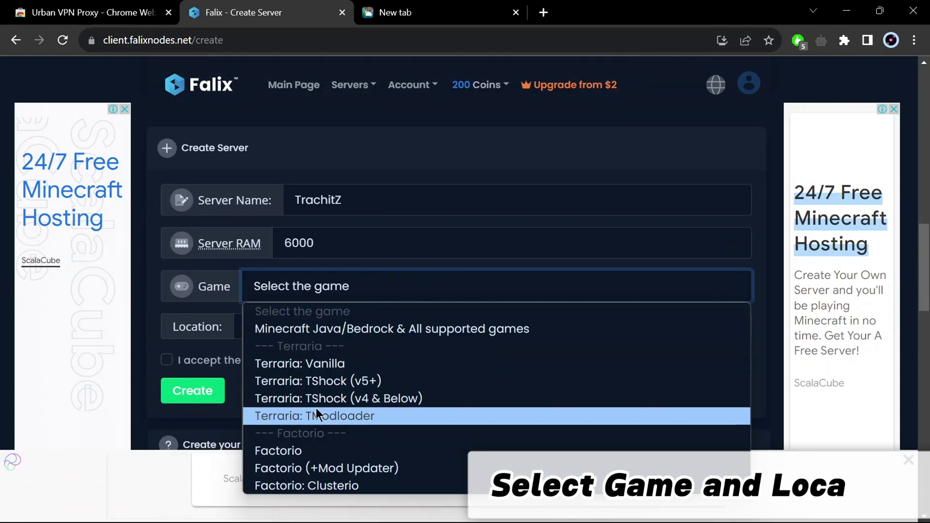
{"action": "left_click", "coordinate": [345, 327]}
{"action": "scroll", "coordinate": [330, 310], "scroll_direction": "down", "scroll_amount": 1}
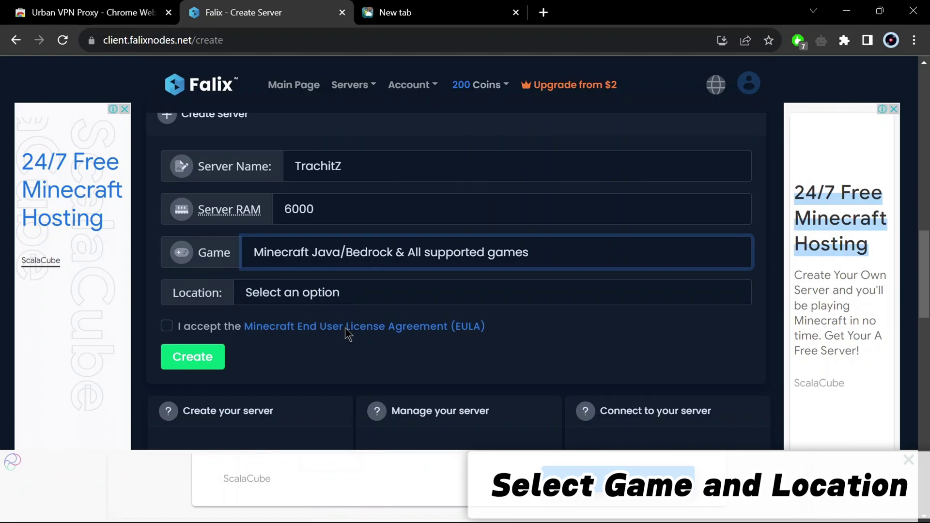
{"action": "left_click", "coordinate": [313, 301]}
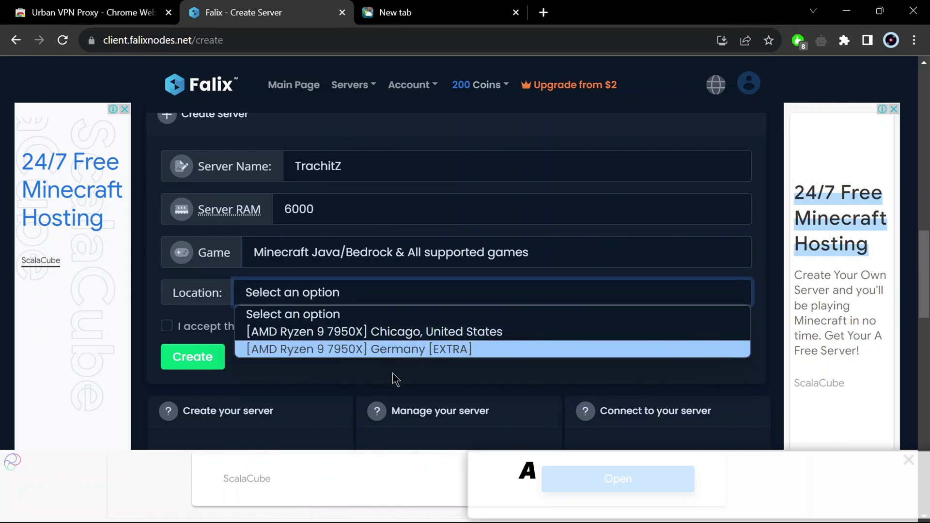
{"action": "left_click", "coordinate": [426, 334]}
Accept the Minecraft EULA and create the server, dismissing the Discord invitation
{"action": "left_click", "coordinate": [167, 327]}
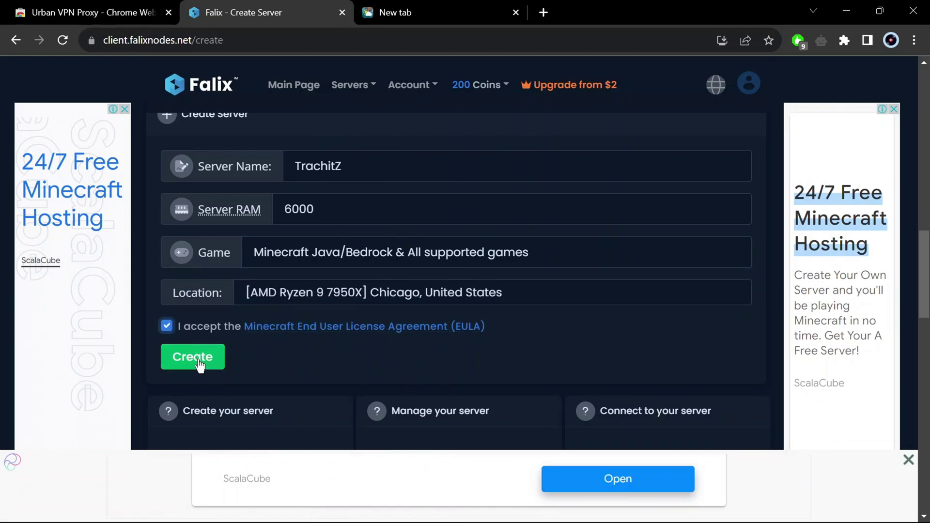
{"action": "left_click", "coordinate": [199, 365]}
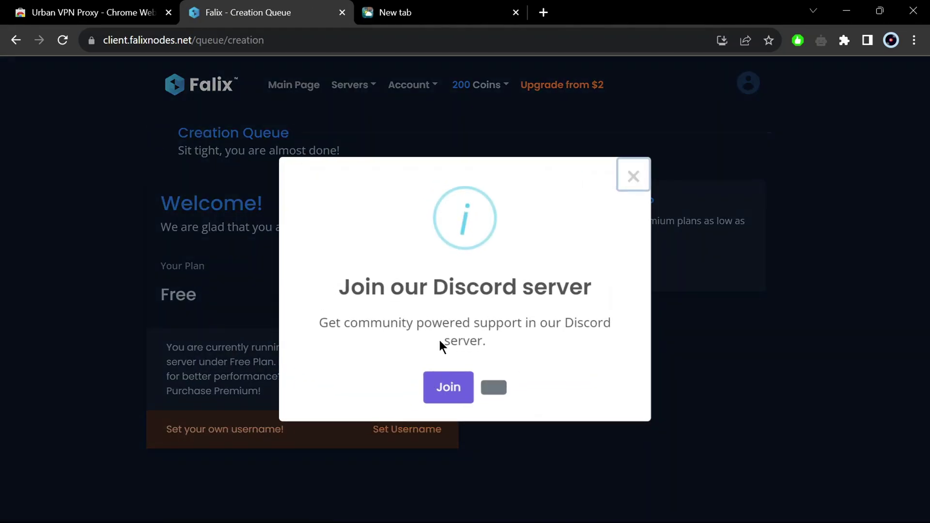
{"action": "left_click", "coordinate": [626, 172]}
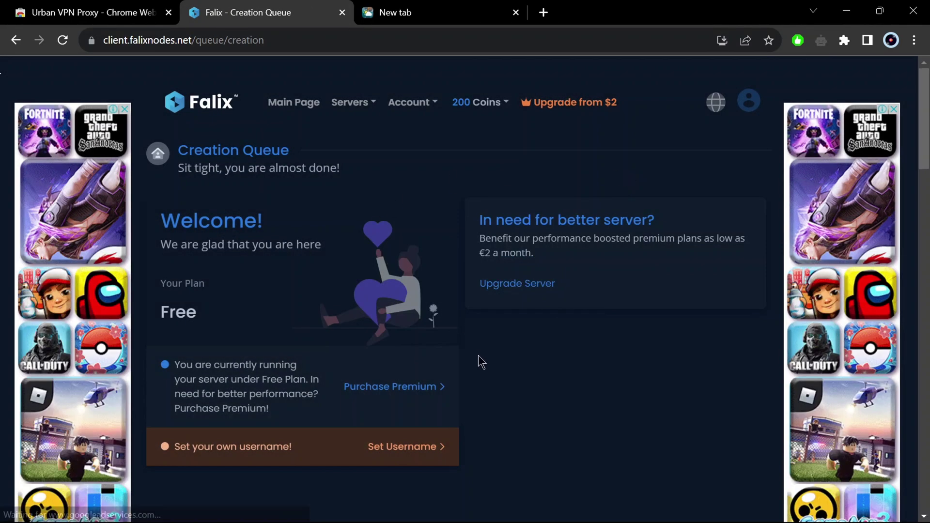
Wait out the creation queue, close the spare new tab, and view the created server
{"action": "scroll", "coordinate": [482, 361], "scroll_direction": "down", "scroll_amount": 3}
{"action": "scroll", "coordinate": [615, 358], "scroll_direction": "down", "scroll_amount": 1}
{"action": "scroll", "coordinate": [596, 339], "scroll_direction": "up", "scroll_amount": 3}
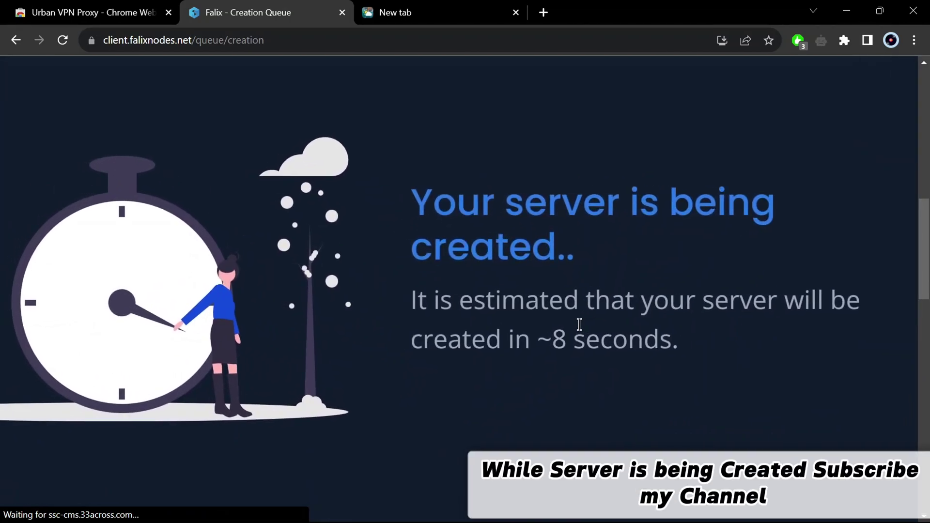
{"action": "left_click", "coordinate": [516, 12]}
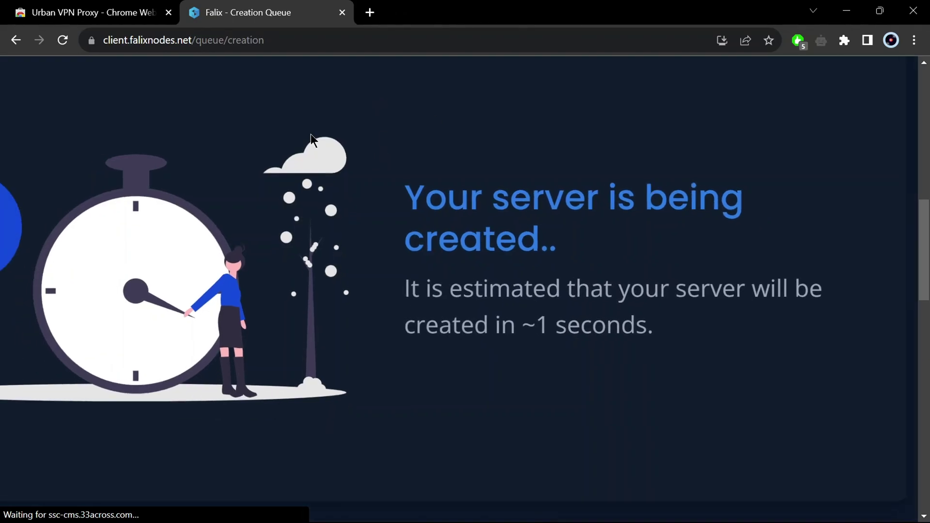
{"action": "left_click", "coordinate": [529, 342]}
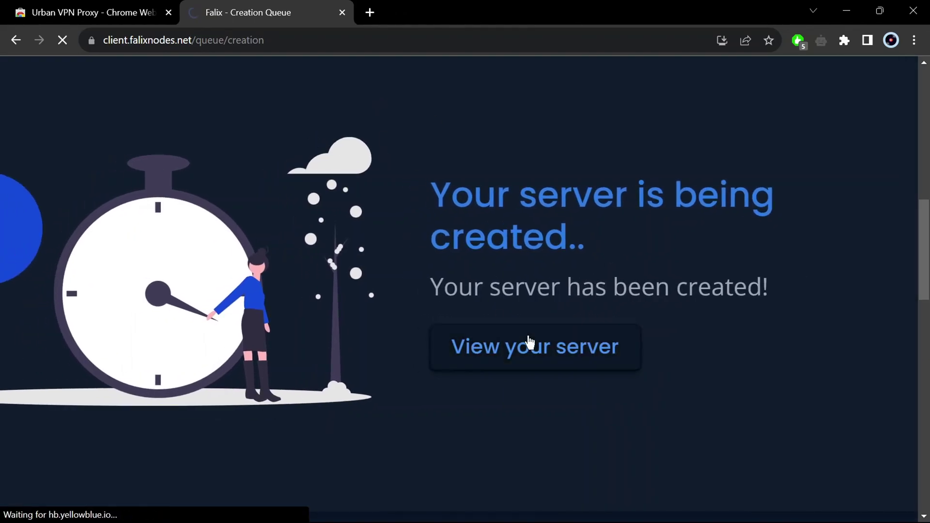
Try to open the console of the TrachitZ server with its Play option
{"action": "scroll", "coordinate": [530, 342], "scroll_direction": "down", "scroll_amount": 4}
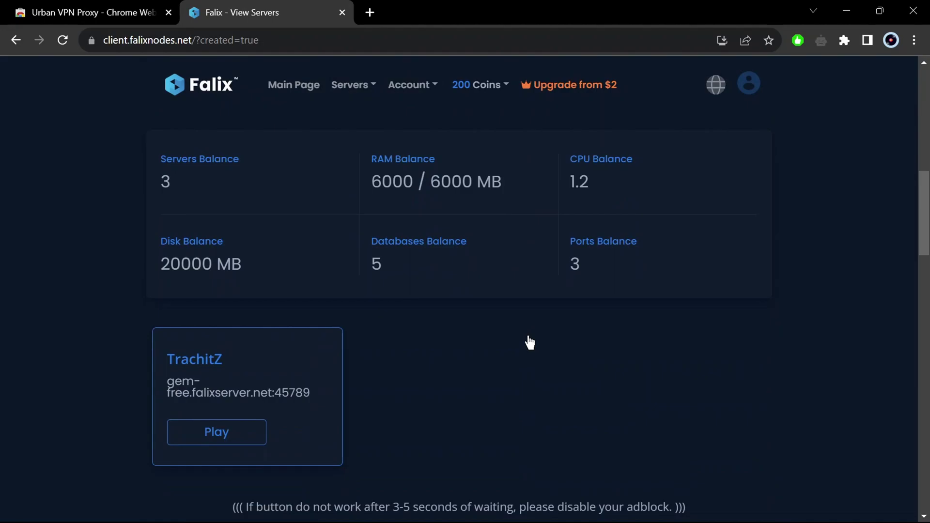
{"action": "left_click", "coordinate": [212, 394]}
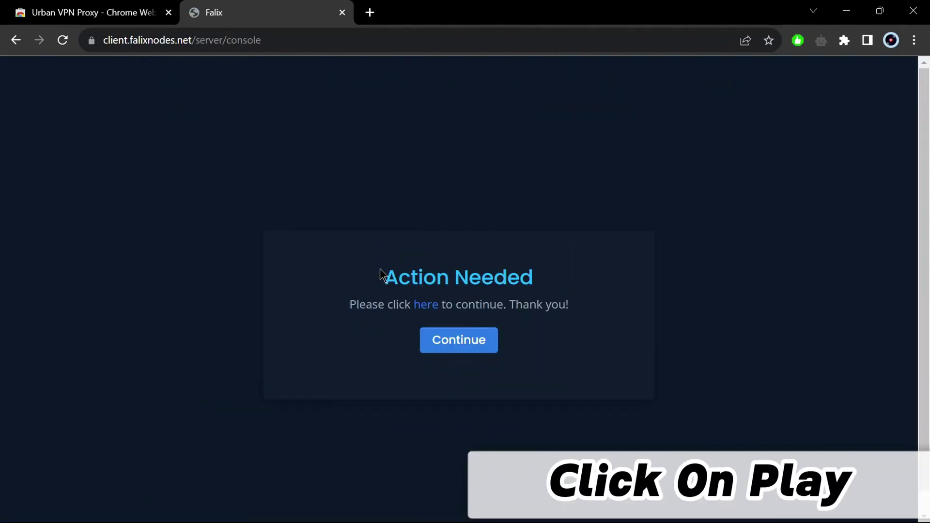
{"action": "left_click_drag", "start_coordinate": [380, 274], "coordinate": [594, 294]}
{"action": "left_click", "coordinate": [621, 301]}
Connect the Urban VPN Proxy extension to Auto server and close its Chrome Web Store page
{"action": "left_click", "coordinate": [109, 5]}
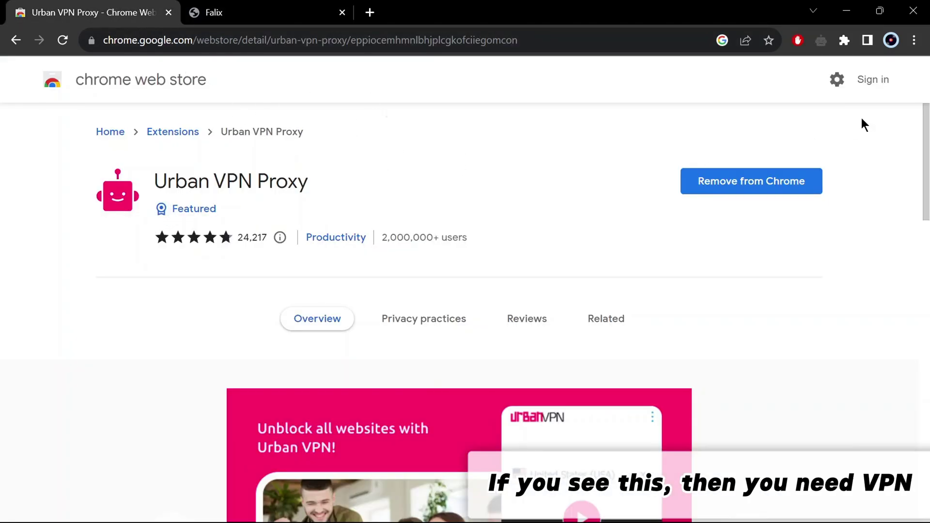
{"action": "left_click", "coordinate": [844, 40]}
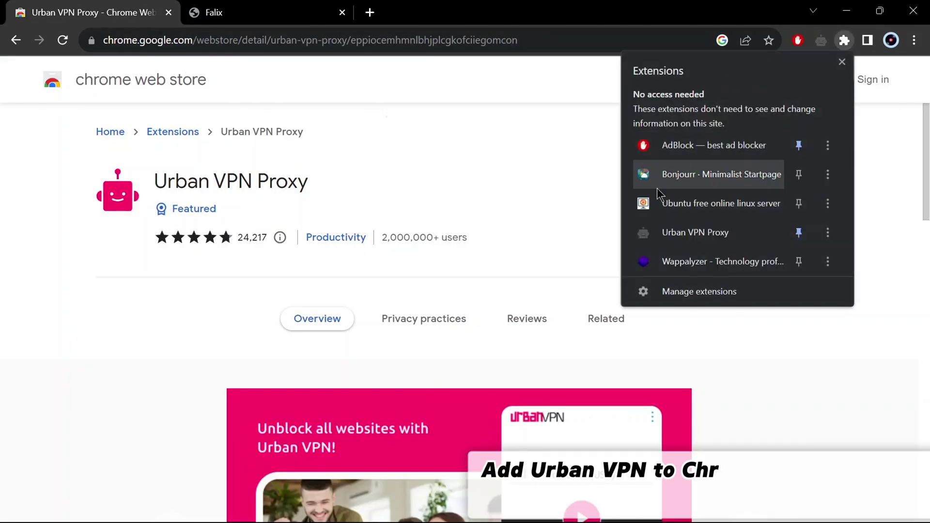
{"action": "left_click", "coordinate": [723, 236]}
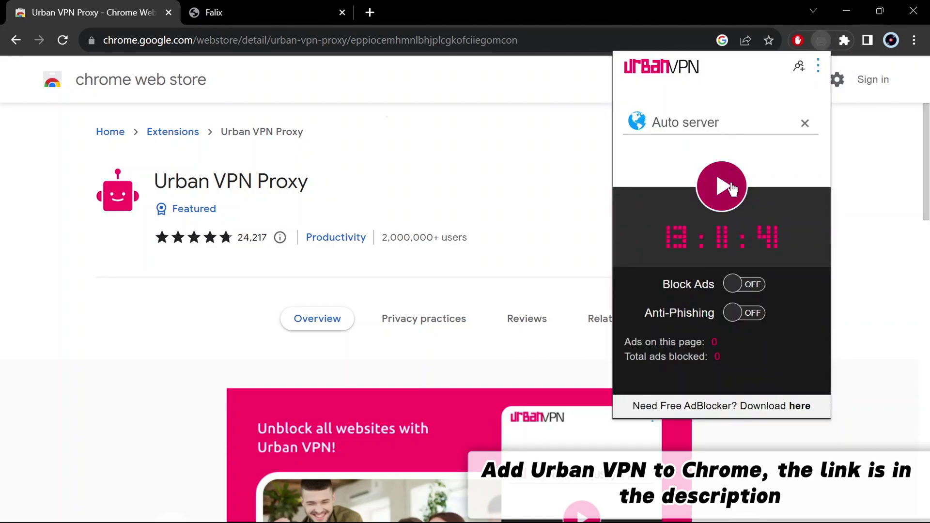
{"action": "left_click", "coordinate": [686, 122]}
{"action": "scroll", "coordinate": [702, 199], "scroll_direction": "down", "scroll_amount": 10}
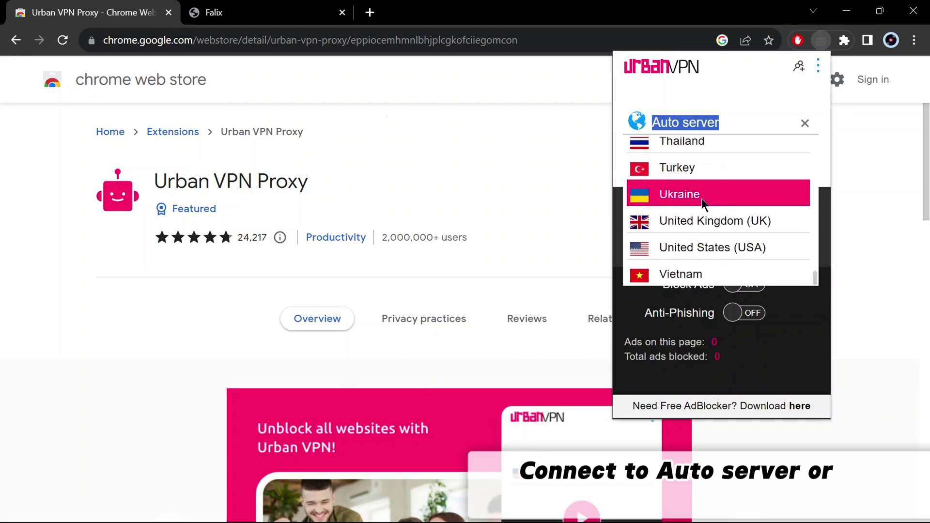
{"action": "left_click", "coordinate": [635, 303]}
{"action": "left_click", "coordinate": [713, 207]}
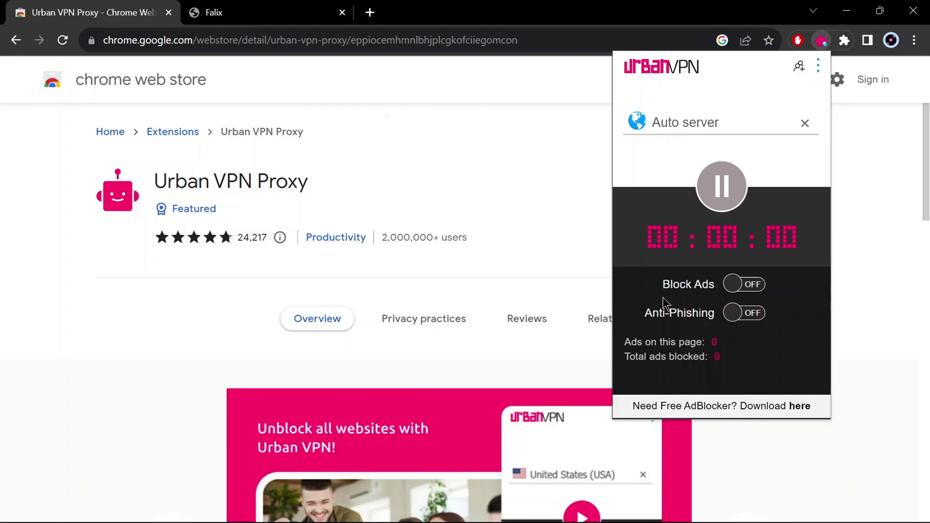
{"action": "left_click", "coordinate": [168, 12]}
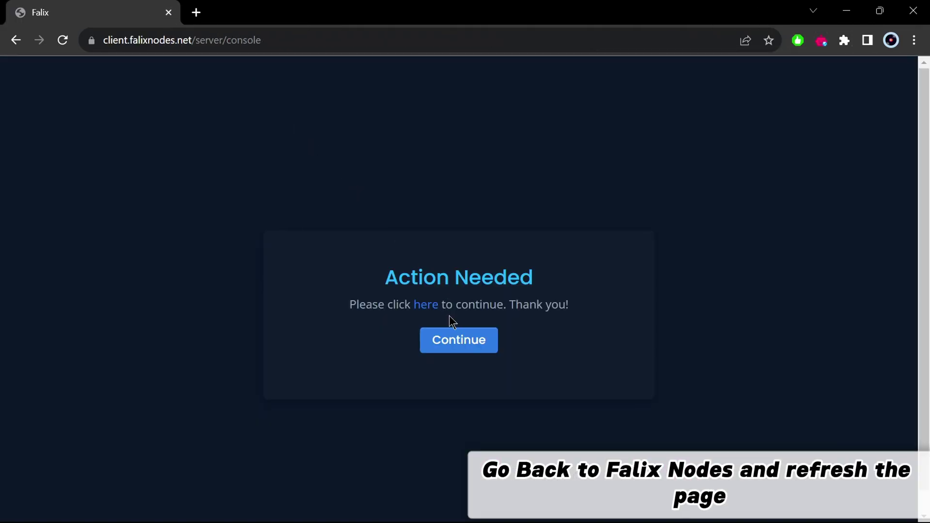
Reload the Falix client main page at client.falixnodes.net and open the TrachitZ server with its Play option
{"action": "left_click", "coordinate": [441, 40]}
{"action": "key", "text": "Return"}
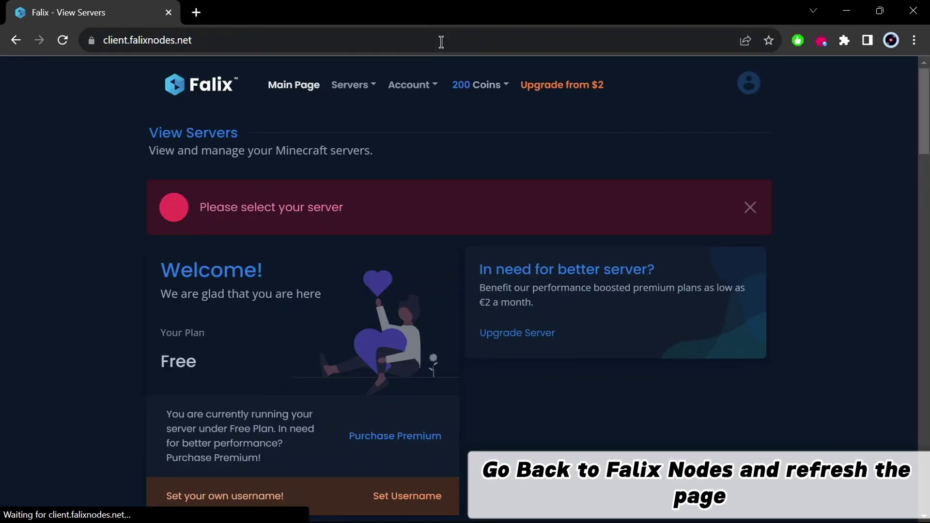
{"action": "scroll", "coordinate": [473, 283], "scroll_direction": "down", "scroll_amount": 10}
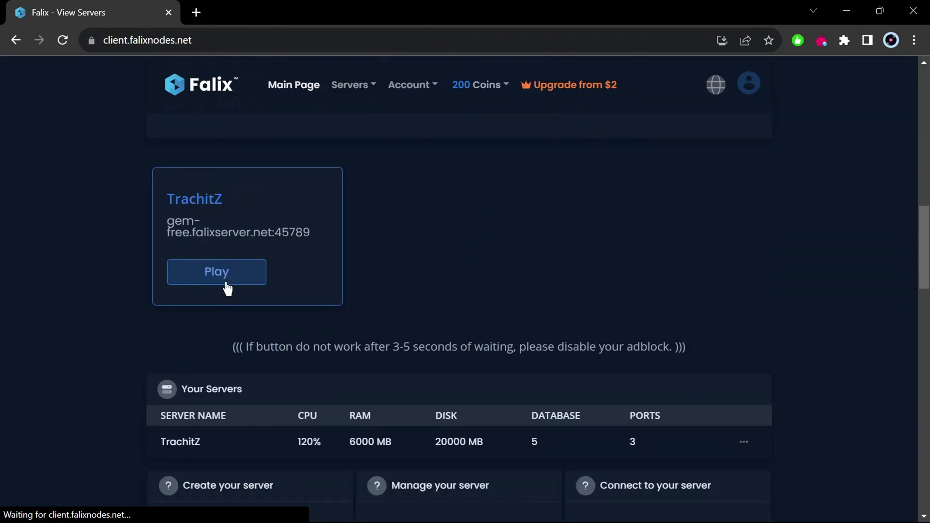
{"action": "left_click", "coordinate": [227, 280]}
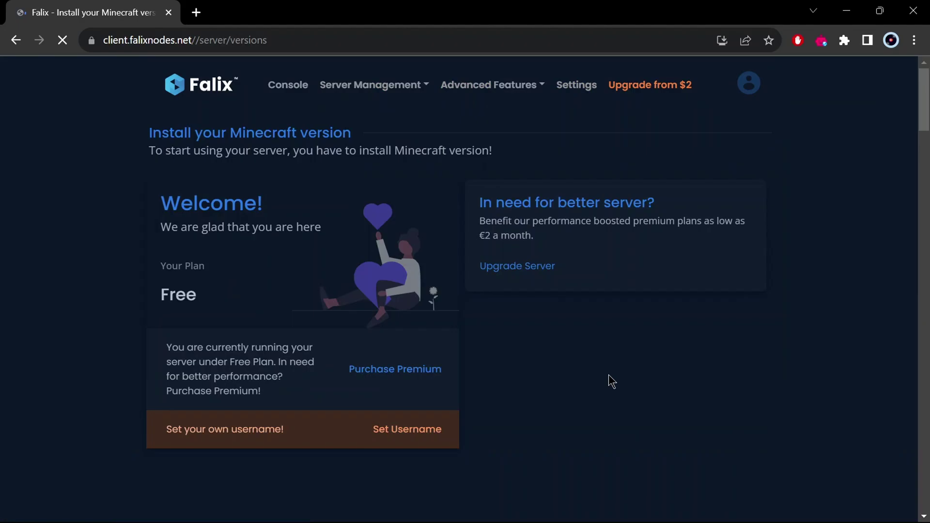
Review the available server software and install Vanilla version 1.20.2 on the server
{"action": "scroll", "coordinate": [522, 415], "scroll_direction": "down", "scroll_amount": 5}
{"action": "scroll", "coordinate": [522, 415], "scroll_direction": "down", "scroll_amount": 2}
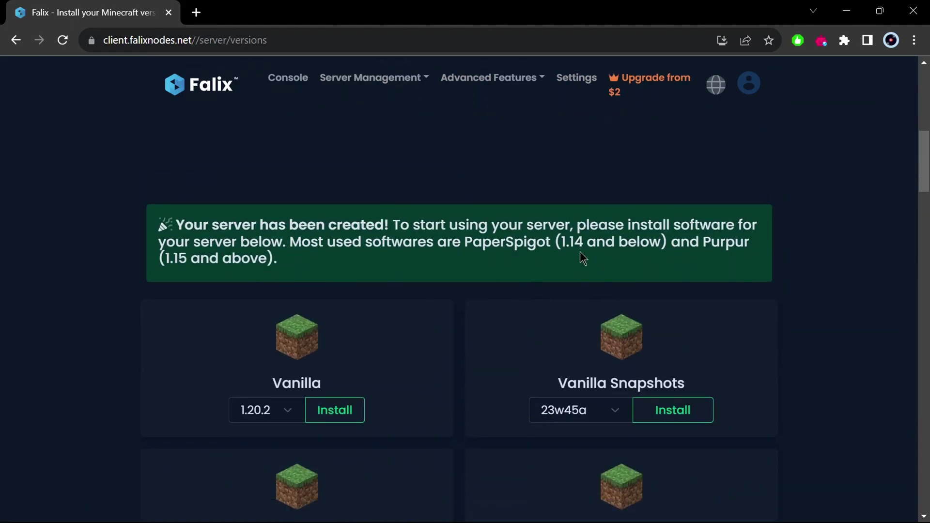
{"action": "scroll", "coordinate": [522, 278], "scroll_direction": "down", "scroll_amount": 2}
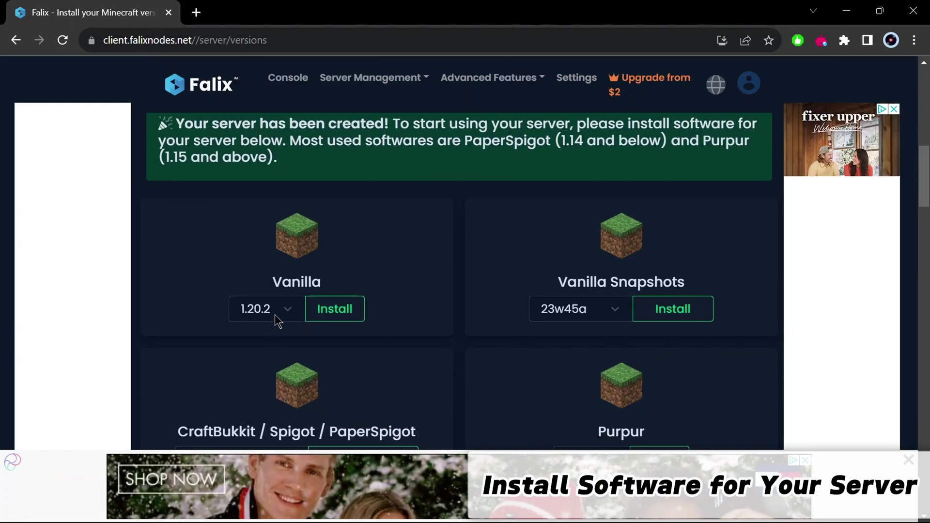
{"action": "scroll", "coordinate": [623, 318], "scroll_direction": "down", "scroll_amount": 15}
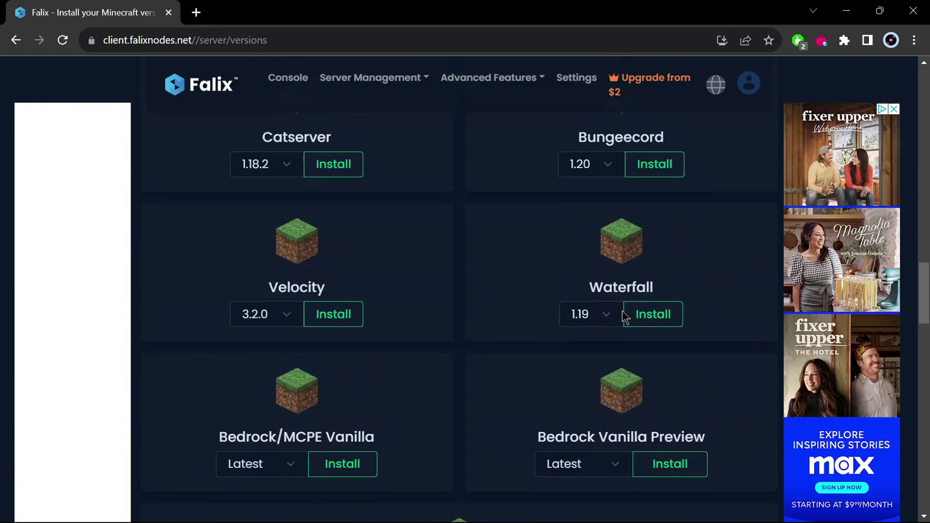
{"action": "scroll", "coordinate": [624, 317], "scroll_direction": "down", "scroll_amount": 3}
{"action": "scroll", "coordinate": [624, 313], "scroll_direction": "up", "scroll_amount": 18}
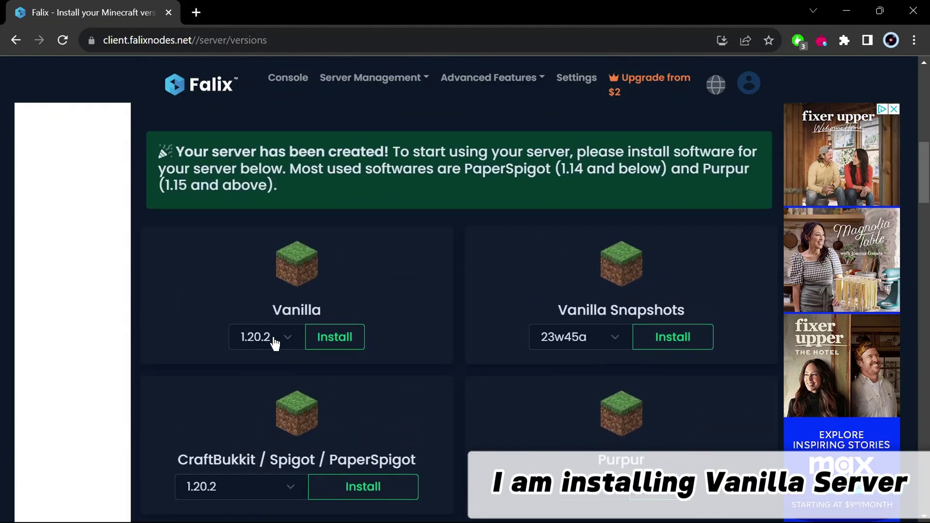
{"action": "scroll", "coordinate": [317, 339], "scroll_direction": "down", "scroll_amount": 2}
{"action": "scroll", "coordinate": [281, 214], "scroll_direction": "up", "scroll_amount": 2}
{"action": "left_click", "coordinate": [278, 311]}
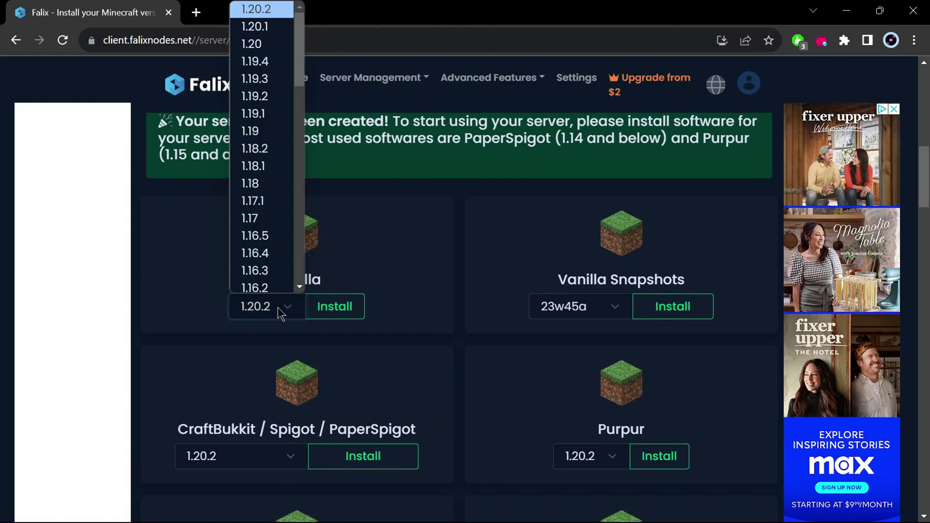
{"action": "scroll", "coordinate": [272, 110], "scroll_direction": "down", "scroll_amount": 9}
{"action": "scroll", "coordinate": [273, 110], "scroll_direction": "up", "scroll_amount": 9}
{"action": "left_click", "coordinate": [282, 9]}
{"action": "left_click", "coordinate": [343, 314]}
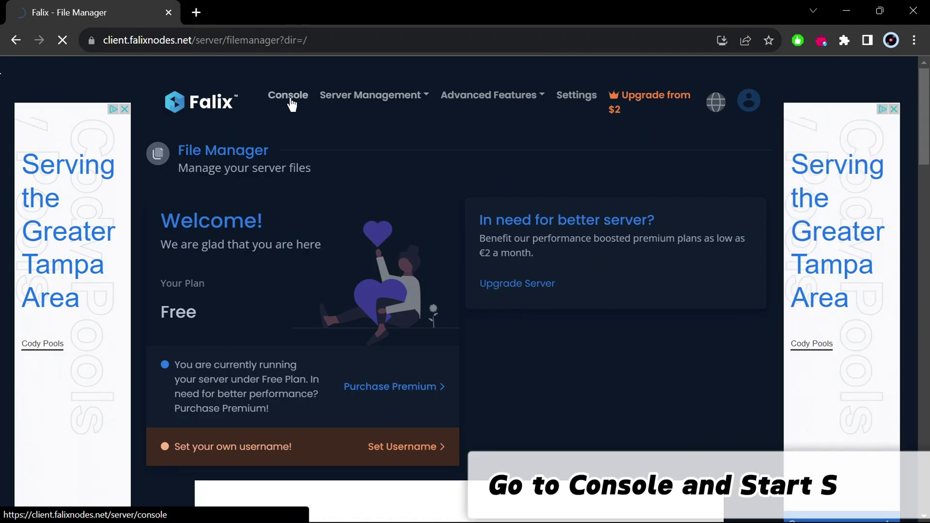
Open the server console, dismiss the Google review prompt, and start the server
{"action": "left_click", "coordinate": [291, 103]}
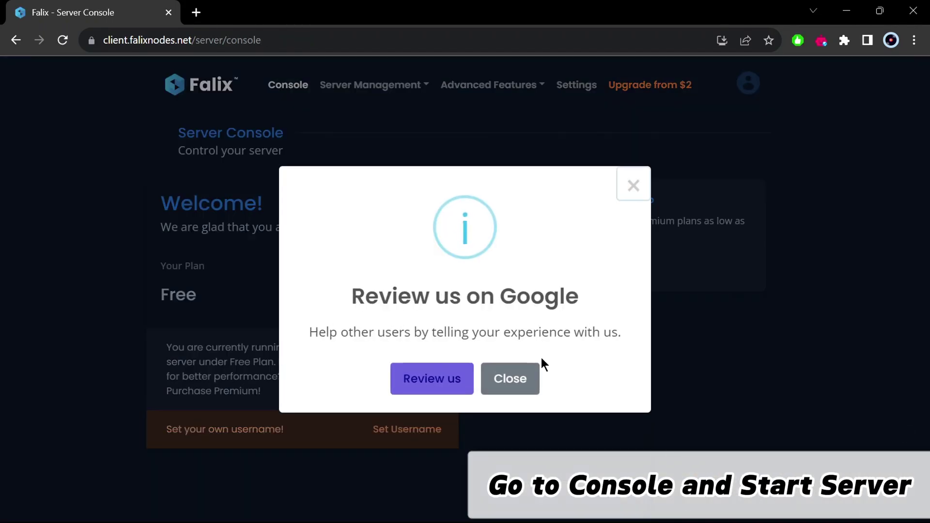
{"action": "left_click", "coordinate": [504, 378]}
{"action": "scroll", "coordinate": [670, 409], "scroll_direction": "down", "scroll_amount": 10}
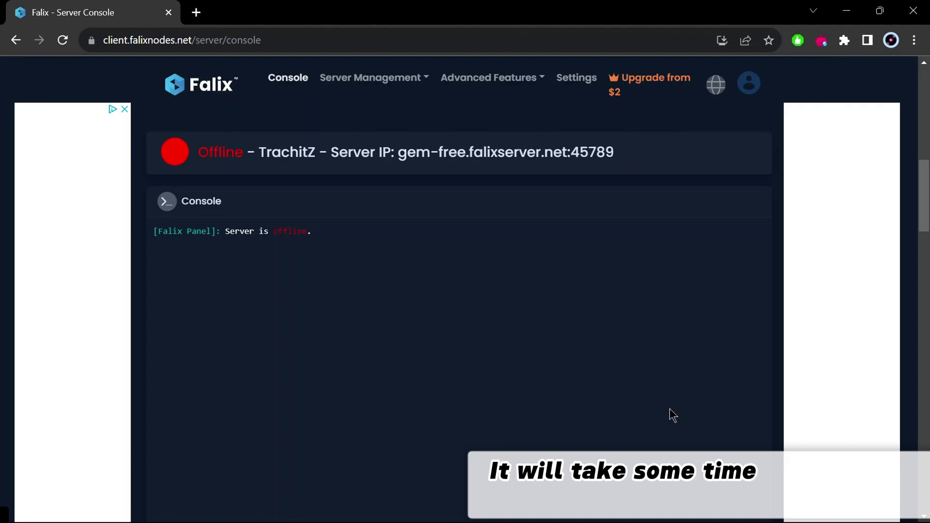
{"action": "scroll", "coordinate": [669, 410], "scroll_direction": "down", "scroll_amount": 5}
{"action": "left_click", "coordinate": [568, 460]}
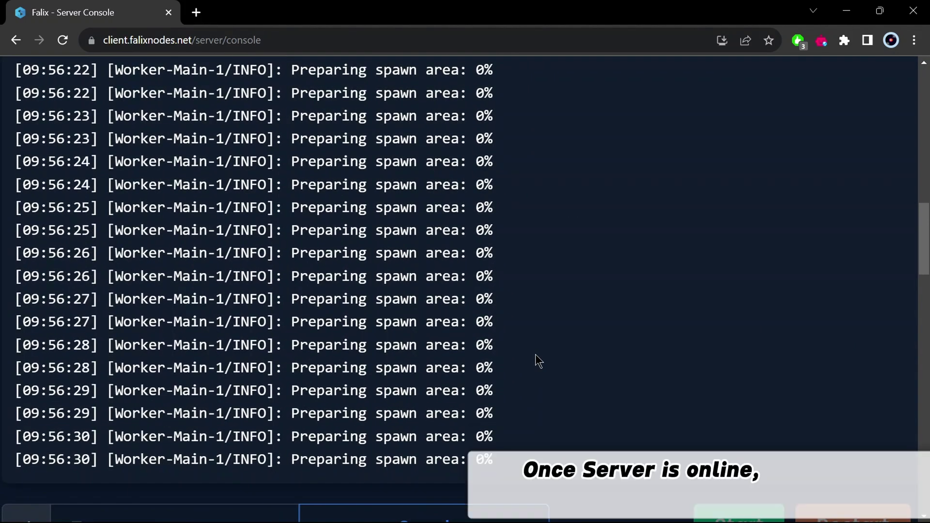
Check the console's startup progress and open the server.properties file from the File Manager in a new tab
{"action": "scroll", "coordinate": [536, 353], "scroll_direction": "down", "scroll_amount": 3}
{"action": "scroll", "coordinate": [824, 376], "scroll_direction": "down", "scroll_amount": 4}
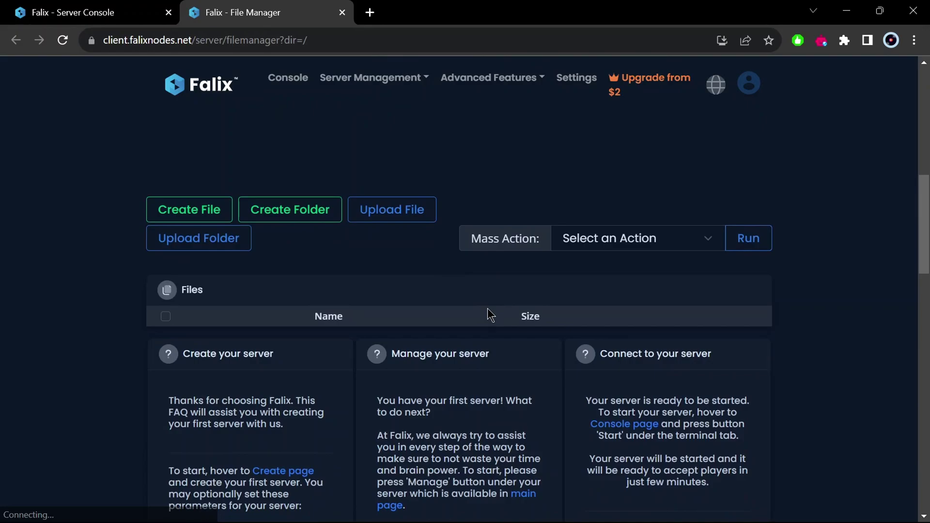
Set online-mode to false in server.properties and save the file
{"action": "scroll", "coordinate": [487, 310], "scroll_direction": "down", "scroll_amount": 5}
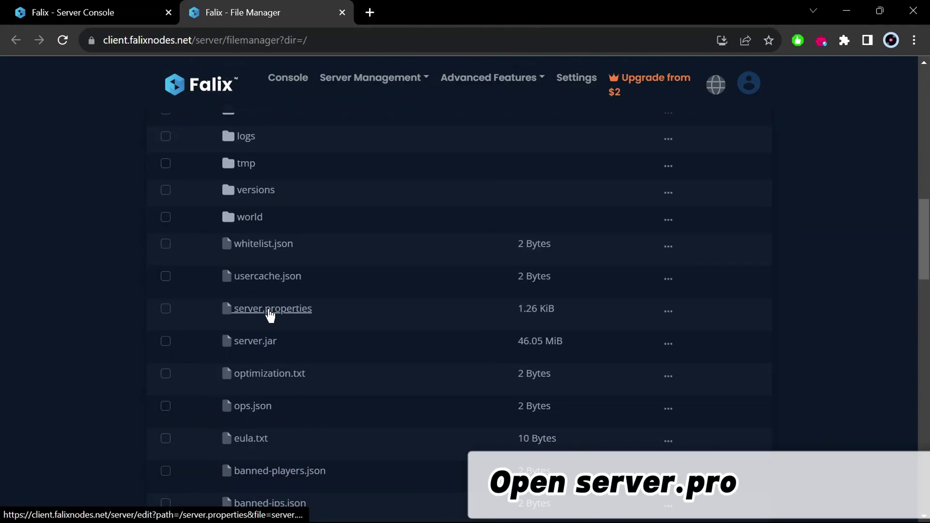
{"action": "left_click", "coordinate": [269, 310]}
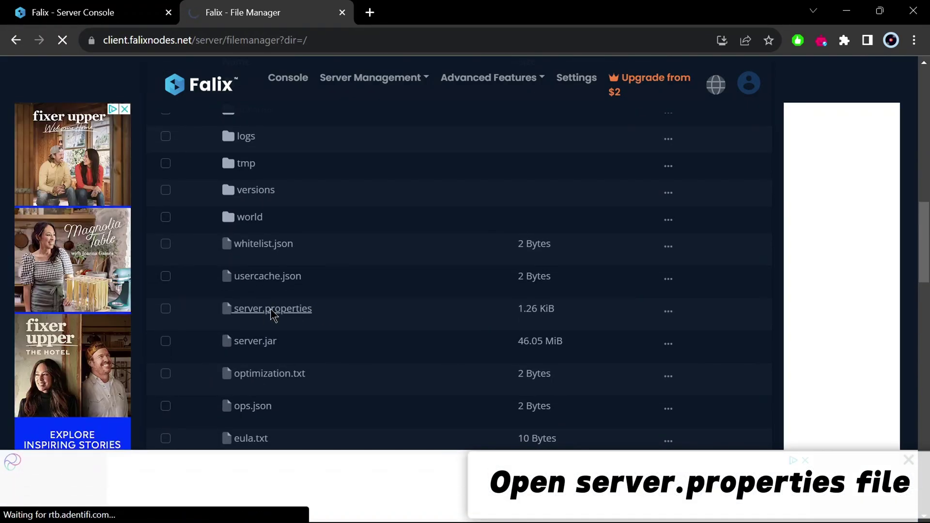
{"action": "scroll", "coordinate": [498, 373], "scroll_direction": "down", "scroll_amount": 10}
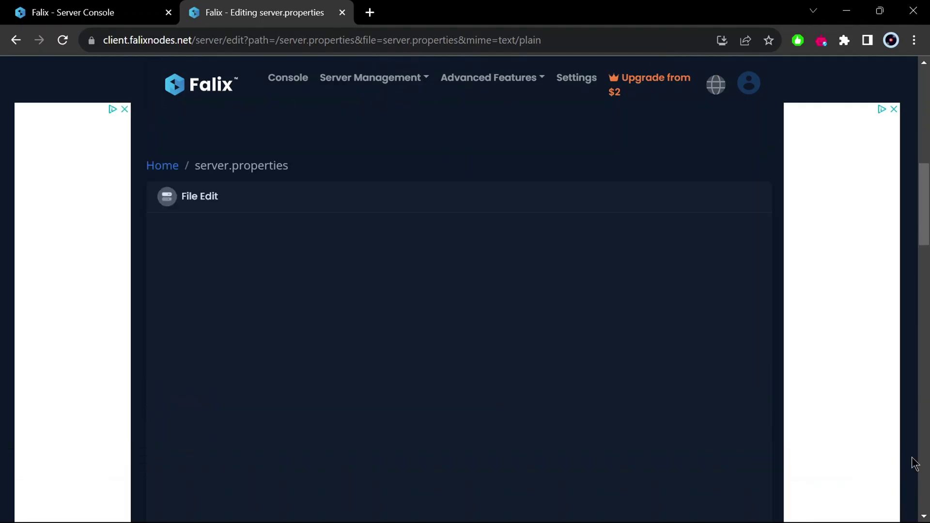
{"action": "scroll", "coordinate": [243, 307], "scroll_direction": "down", "scroll_amount": 4}
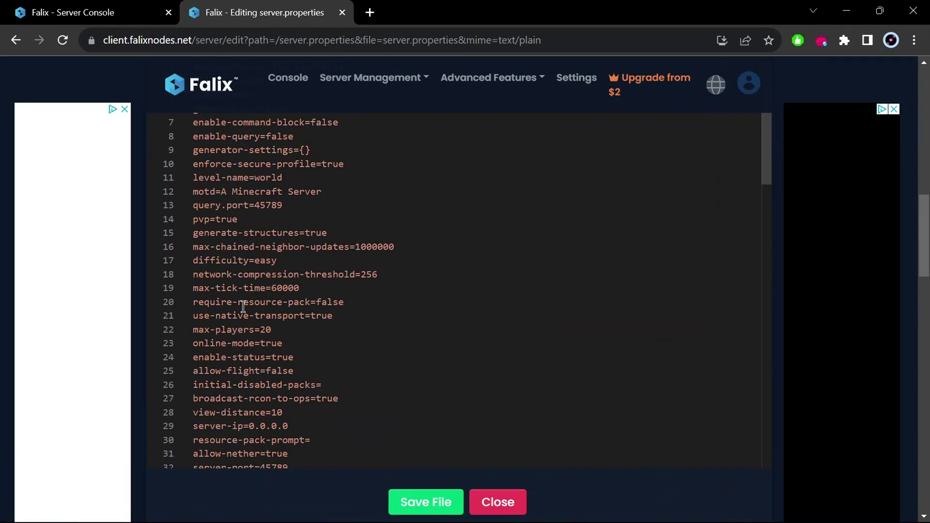
{"action": "scroll", "coordinate": [275, 336], "scroll_direction": "up", "scroll_amount": 5}
{"action": "left_click", "coordinate": [284, 345]}
{"action": "scroll", "coordinate": [284, 343], "scroll_direction": "up", "scroll_amount": 4}
{"action": "scroll", "coordinate": [428, 203], "scroll_direction": "down", "scroll_amount": 5}
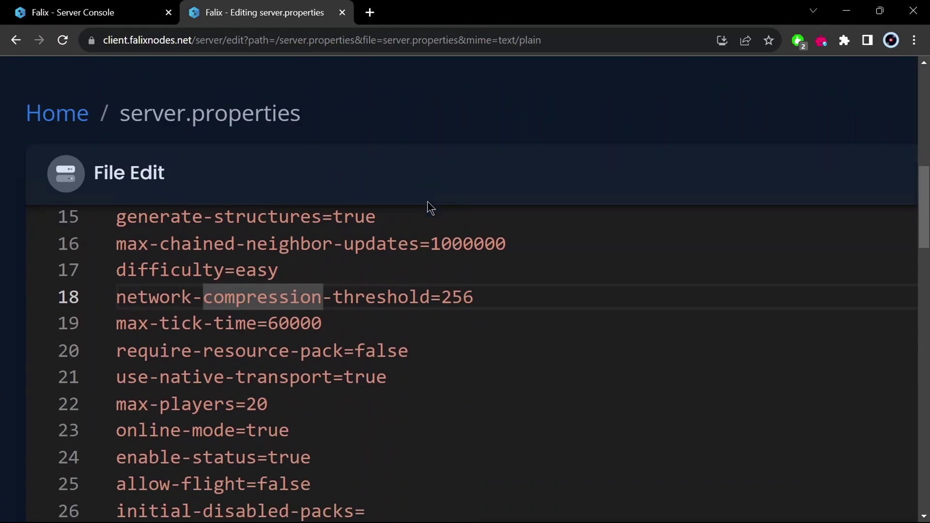
{"action": "double_click", "coordinate": [268, 351]}
{"action": "type", "text": "false"}
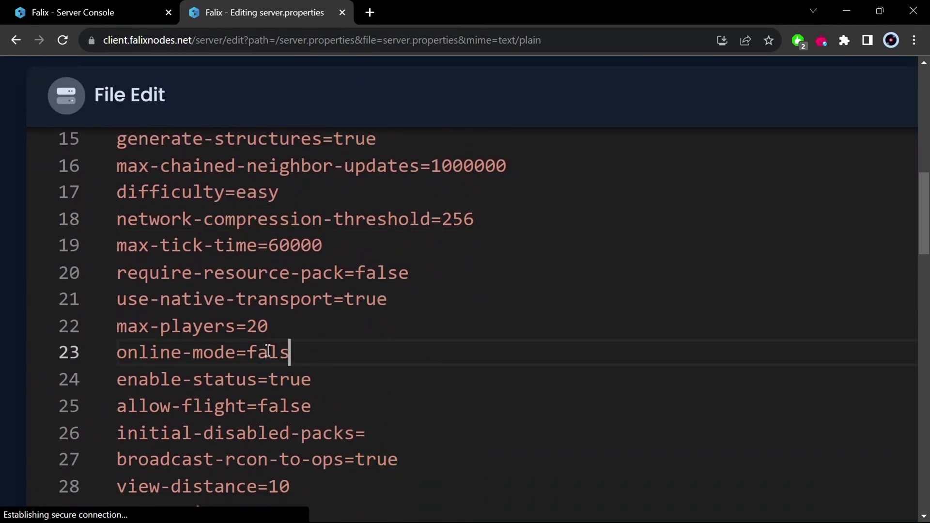
{"action": "left_click", "coordinate": [437, 305]}
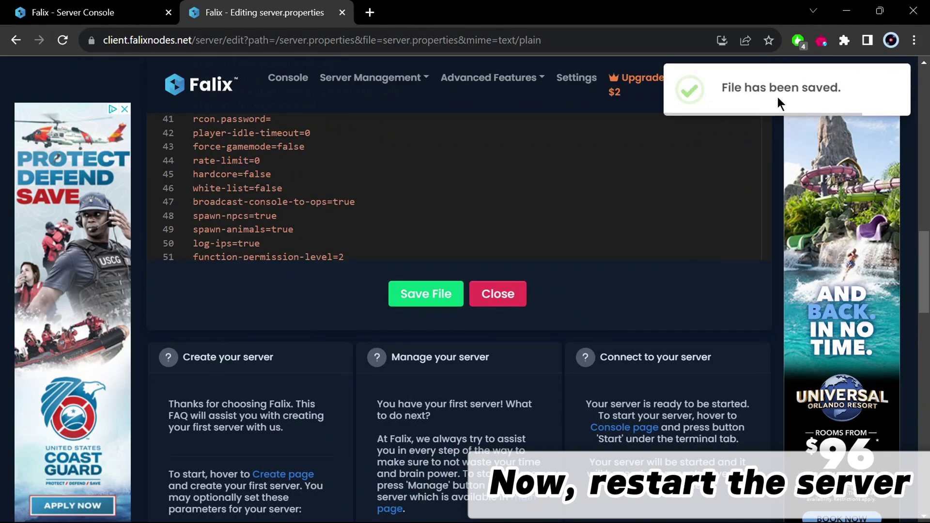
Return to the server console and restart the server
{"action": "scroll", "coordinate": [459, 186], "scroll_direction": "up", "scroll_amount": 5}
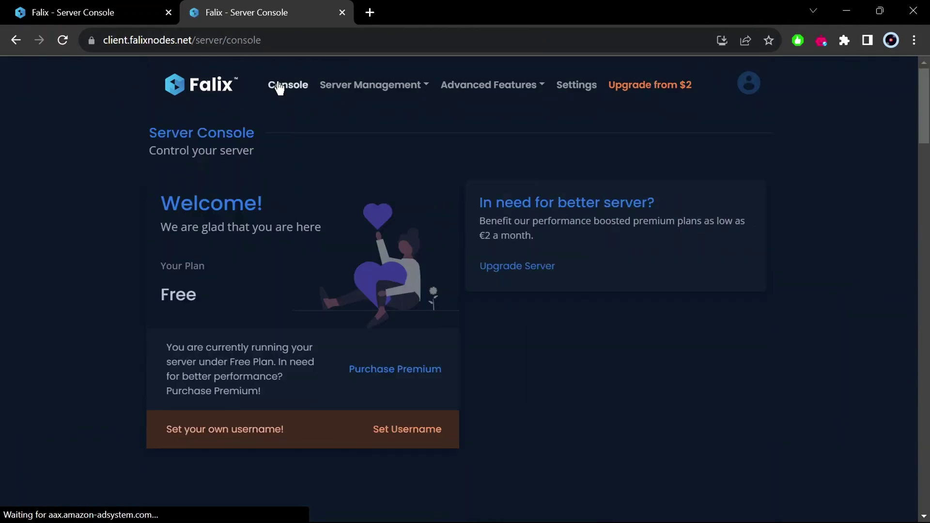
{"action": "scroll", "coordinate": [504, 261], "scroll_direction": "down", "scroll_amount": 10}
{"action": "scroll", "coordinate": [504, 259], "scroll_direction": "down", "scroll_amount": 5}
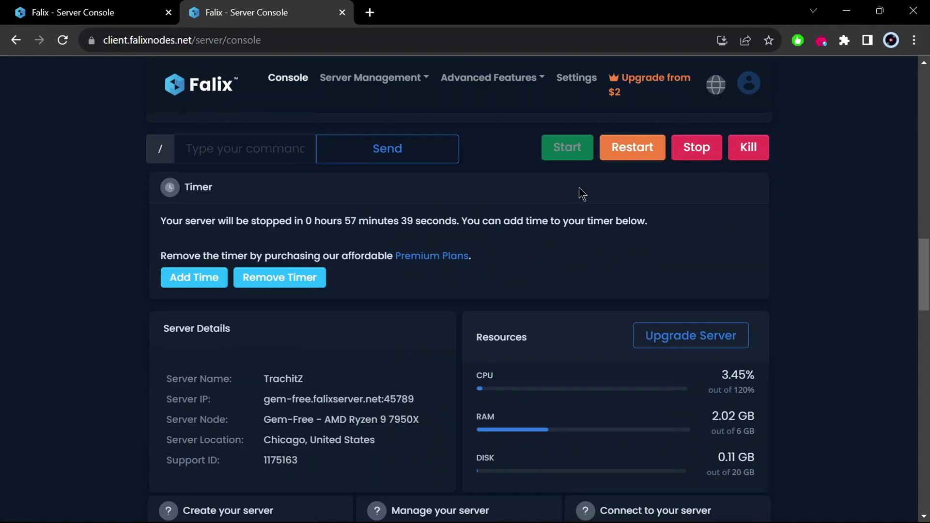
{"action": "left_click", "coordinate": [623, 150]}
Select the server address gem-free.falixserver.net:45789 above the console, then close the extra browser tab
{"action": "scroll", "coordinate": [421, 249], "scroll_direction": "up", "scroll_amount": 8}
{"action": "left_click_drag", "start_coordinate": [418, 245], "coordinate": [669, 261]}
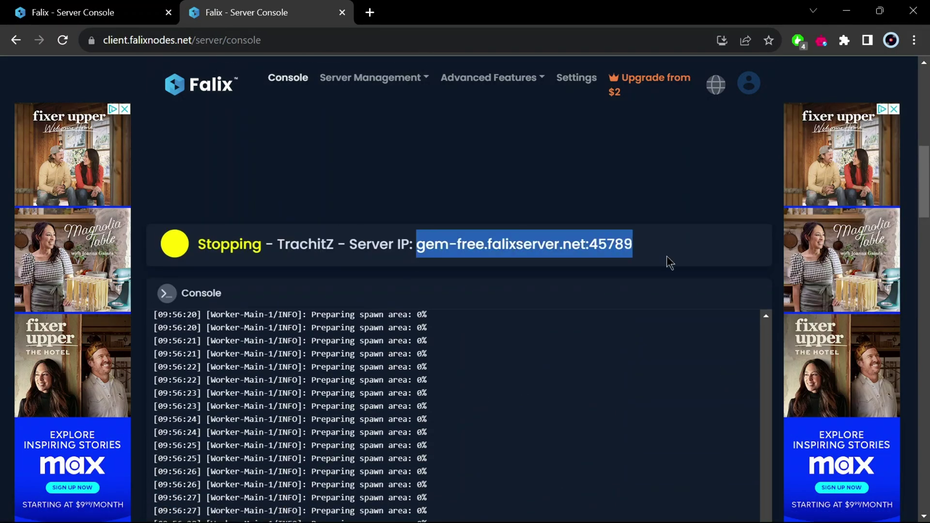
{"action": "scroll", "coordinate": [505, 409], "scroll_direction": "down", "scroll_amount": 5}
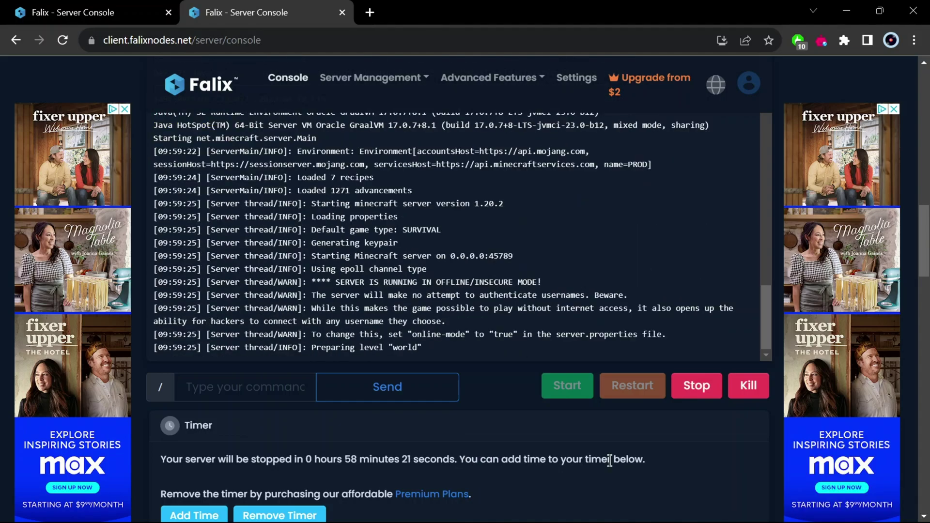
{"action": "key", "text": "ctrl+w"}
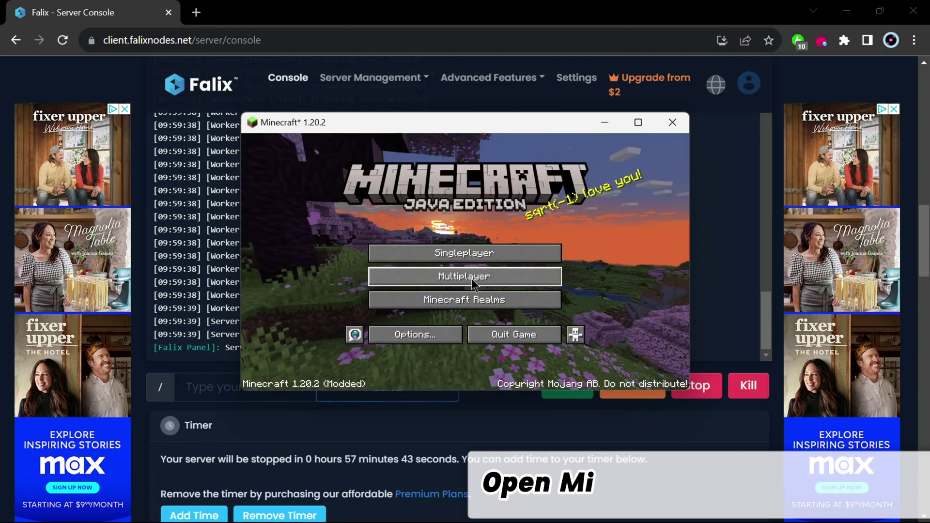
Switch to Minecraft 1.20.2 and add a multiplayer server named TrachitZ with the Falix server's address
{"action": "left_click", "coordinate": [473, 284]}
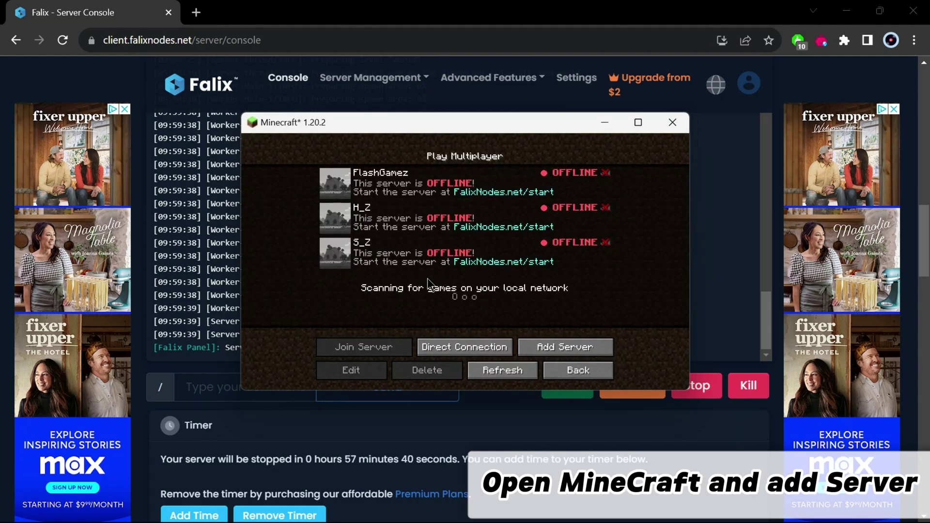
{"action": "left_click", "coordinate": [565, 347]}
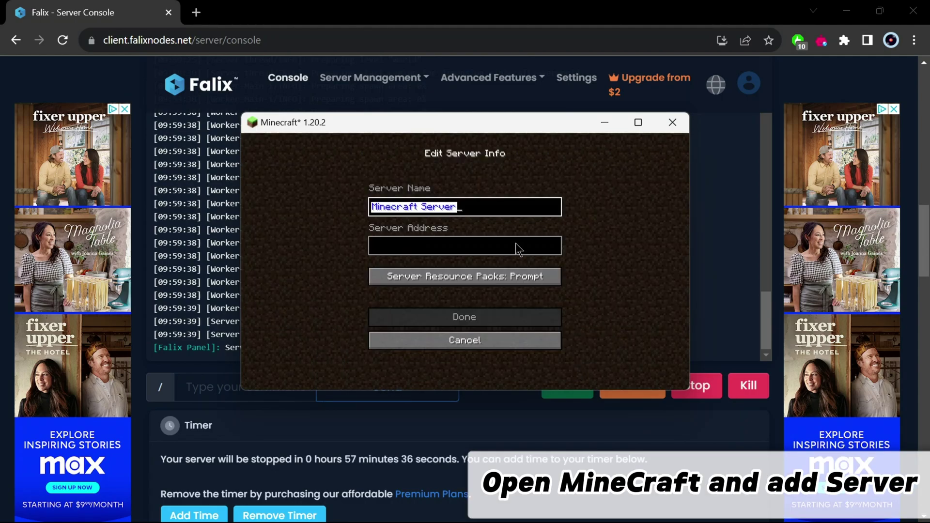
{"action": "left_click", "coordinate": [555, 252]}
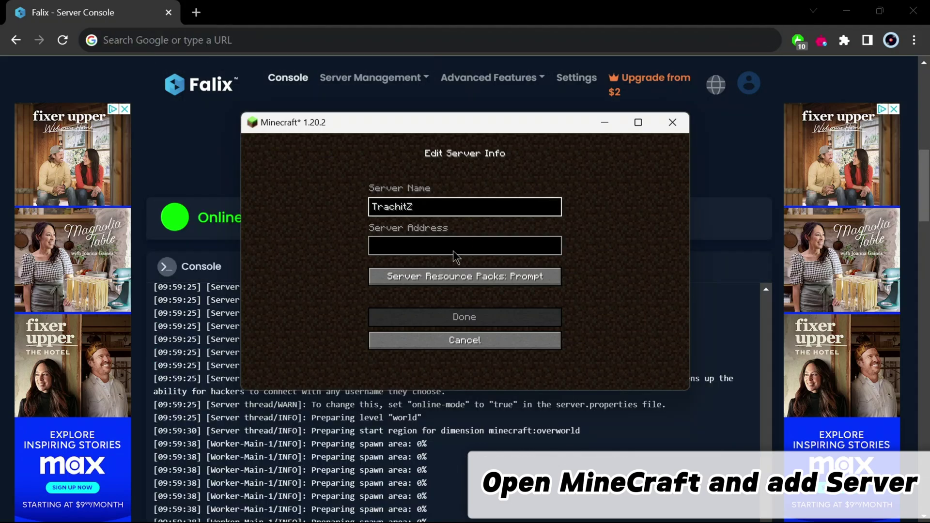
{"action": "left_click", "coordinate": [473, 320]}
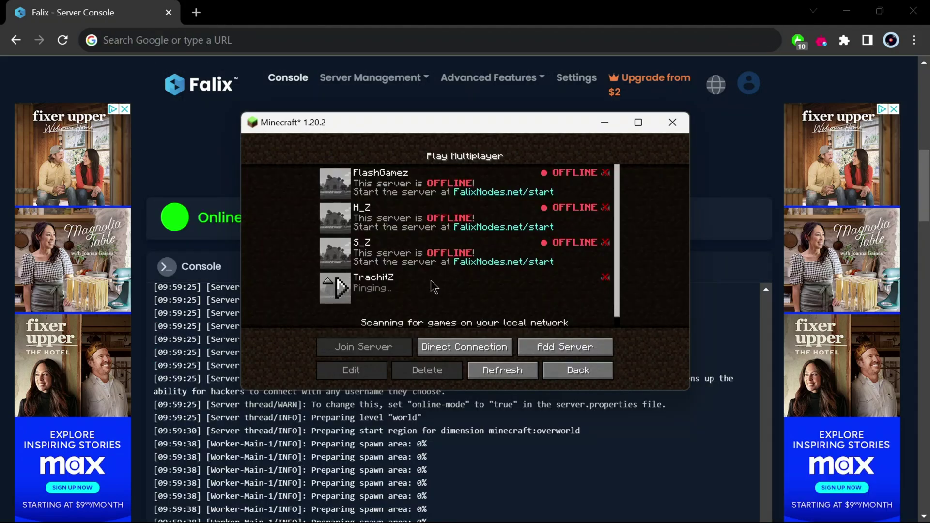
Join the TrachitZ server from the multiplayer list and move around its world to try it out
{"action": "double_click", "coordinate": [455, 297]}
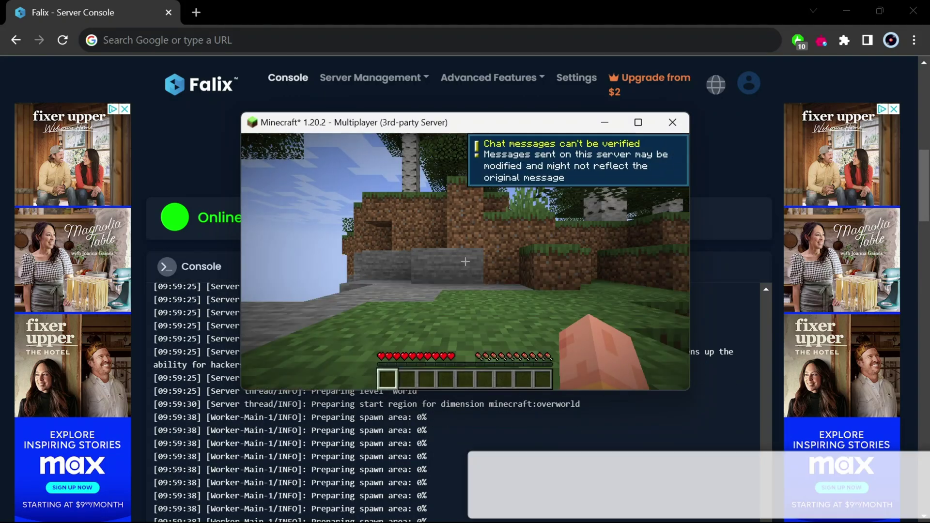
{"action": "mouse_move", "coordinate": [466, 262]}
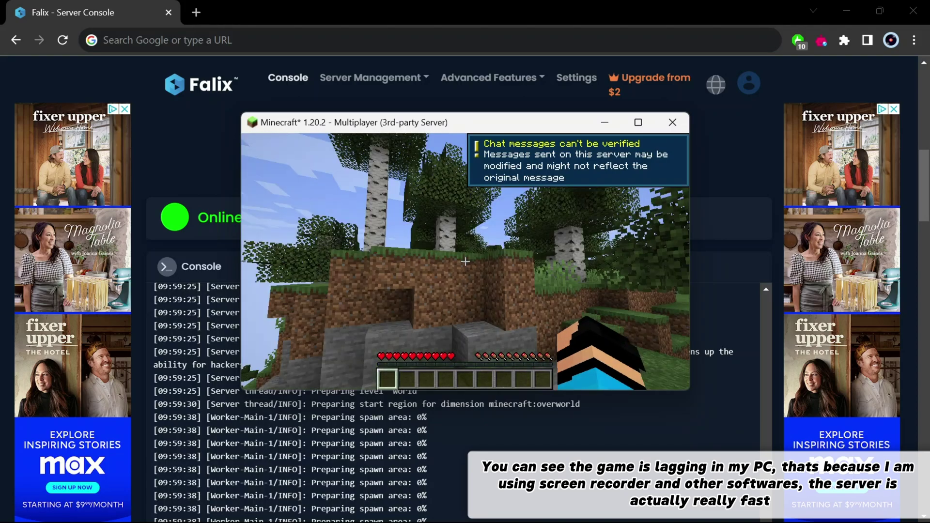
{"action": "key", "text": "w"}
{"action": "key", "text": "space"}
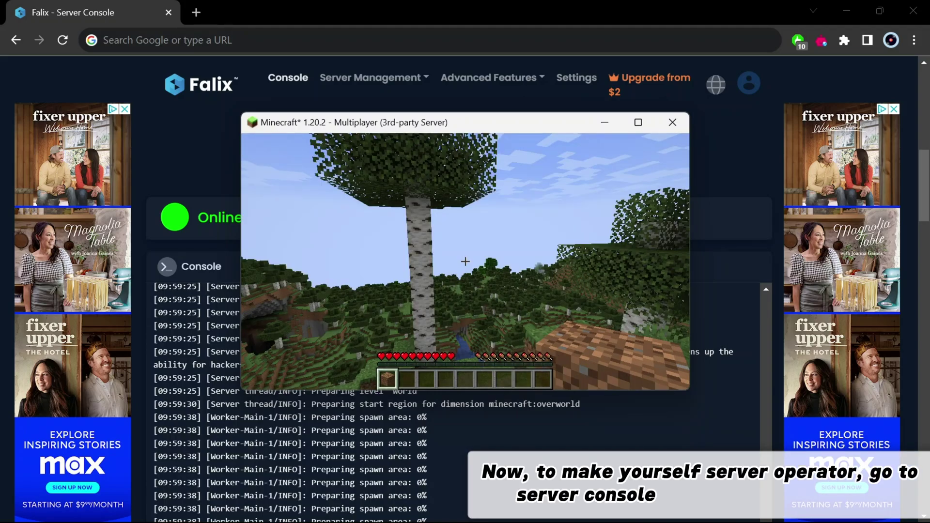
{"action": "mouse_move", "coordinate": [465, 262]}
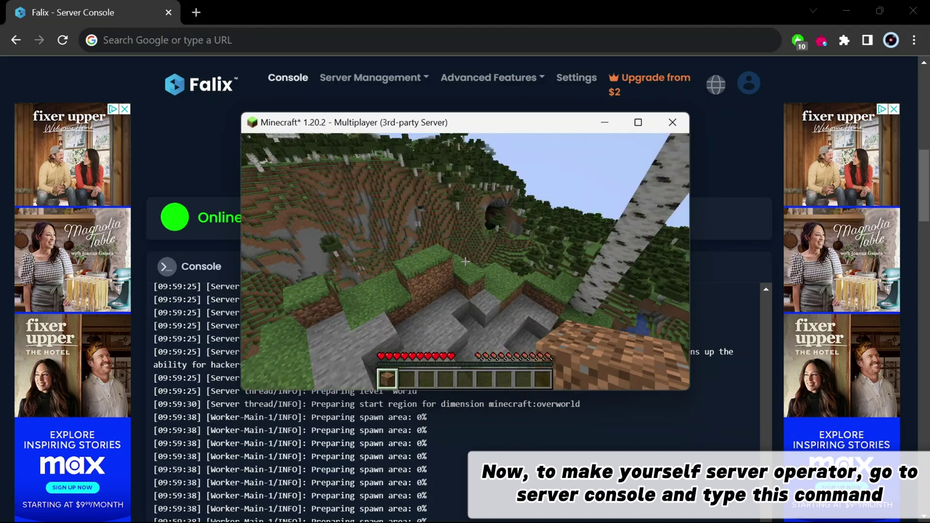
Switch to the Falix server console and send the op command with the player's username
{"action": "key", "text": "alt+Tab"}
{"action": "left_click", "coordinate": [290, 285]}
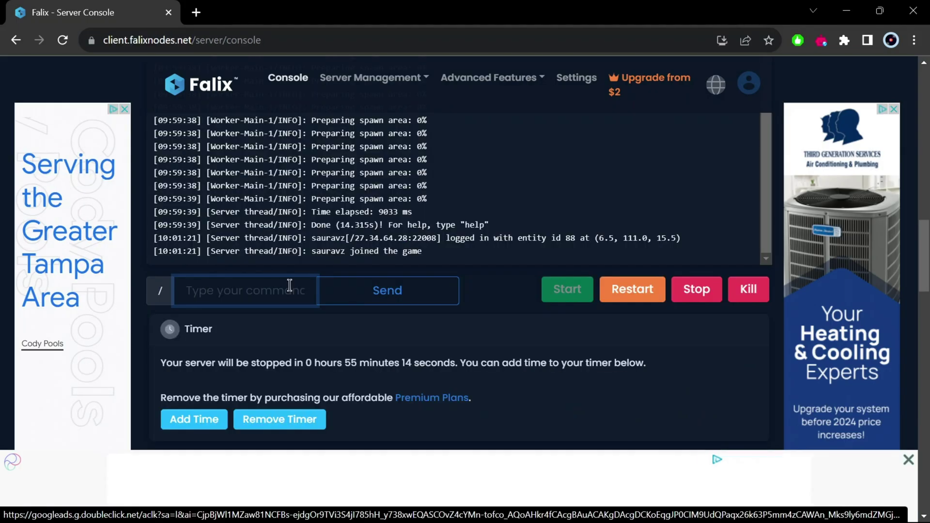
{"action": "type", "text": "op sauravz"}
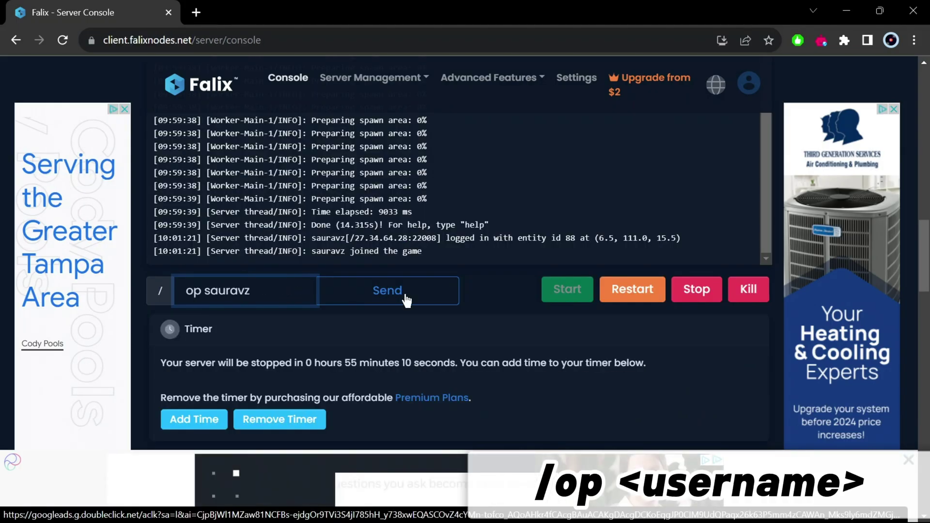
{"action": "left_click", "coordinate": [450, 299]}
Return to the running Minecraft game and change the game mode with the command /gamemode creative
{"action": "key", "text": "alt+Tab"}
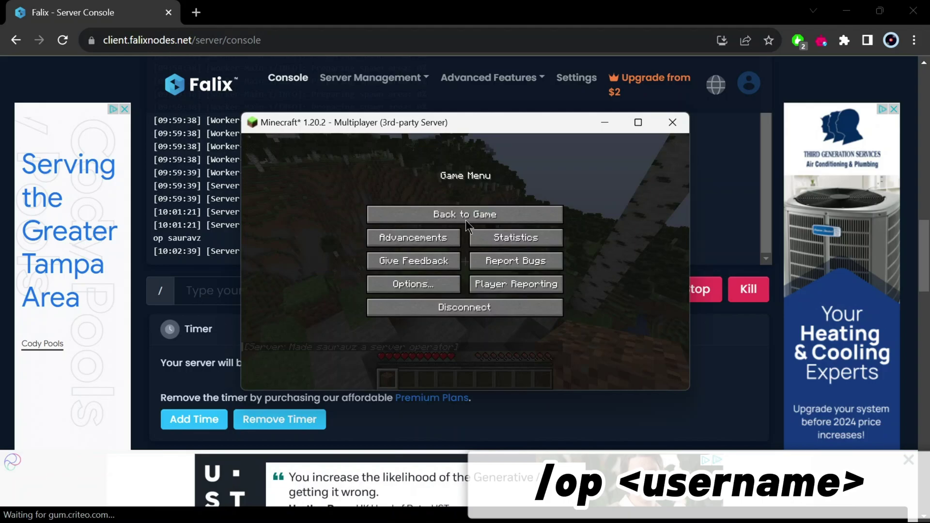
{"action": "left_click", "coordinate": [466, 220]}
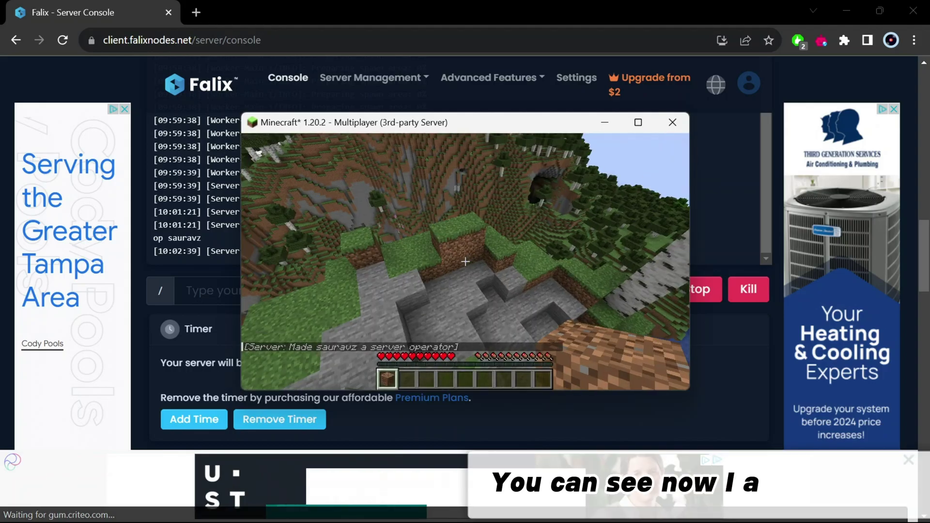
{"action": "type", "text": "/gamemode creative"}
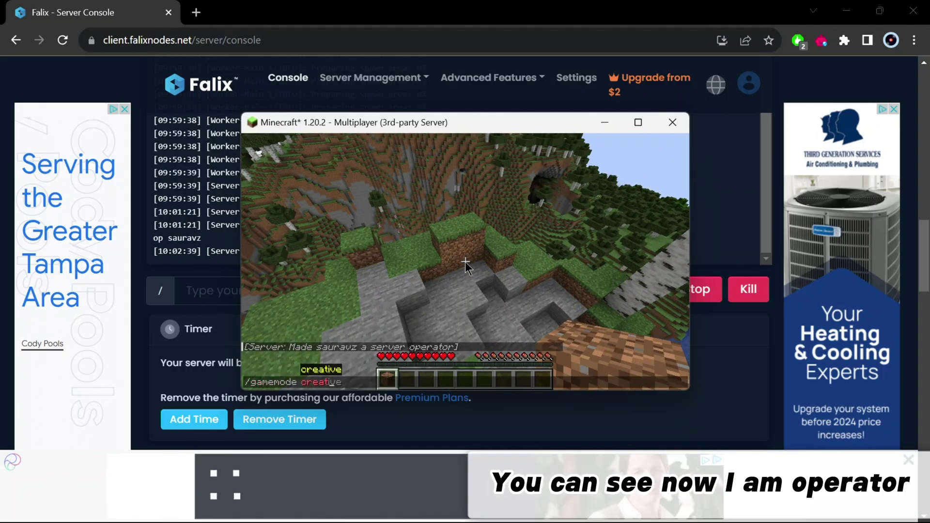
{"action": "type", "text": "ve"}
Maximize the Minecraft window, resume the game and fly up over the world in Creative mode
{"action": "key", "text": "Escape"}
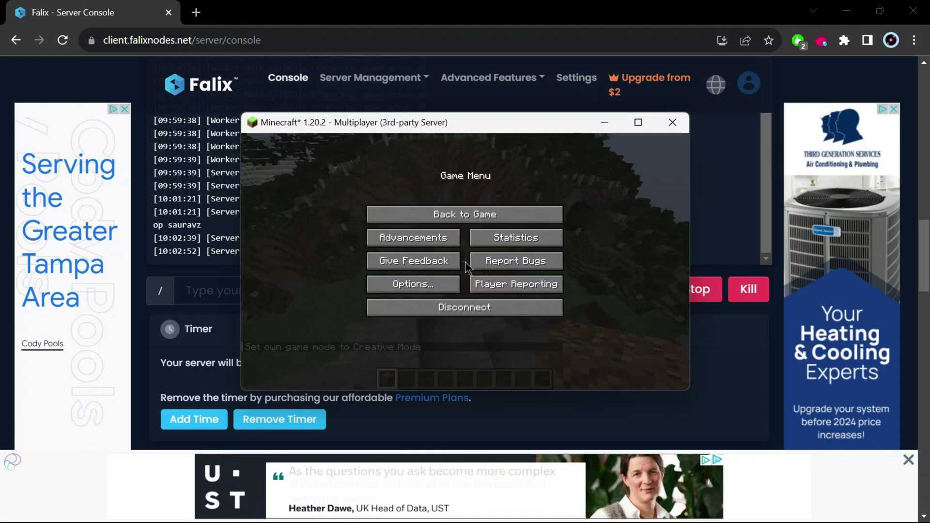
{"action": "left_click", "coordinate": [638, 122]}
{"action": "key", "text": "Escape"}
{"action": "key", "text": "space"}
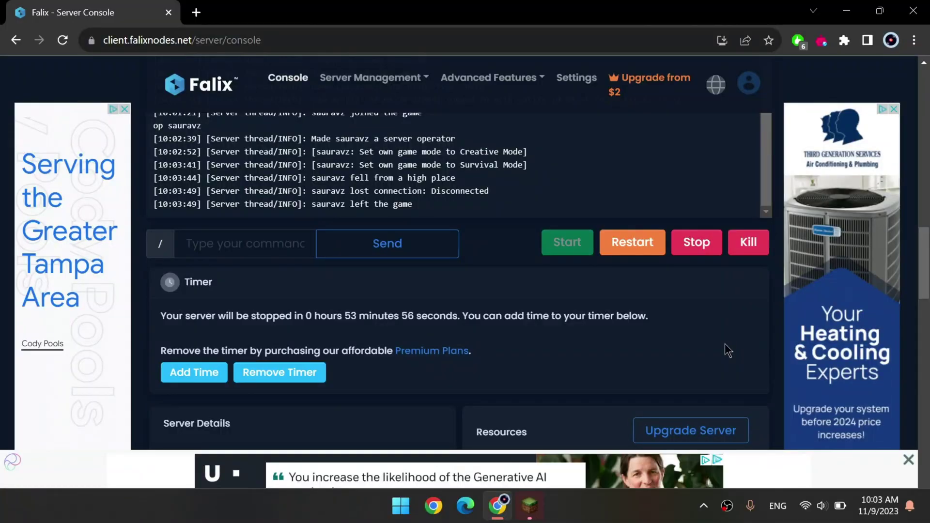
Open the server's timer page on Falix and go to its Add Time section
{"action": "scroll", "coordinate": [351, 352], "scroll_direction": "down", "scroll_amount": 1}
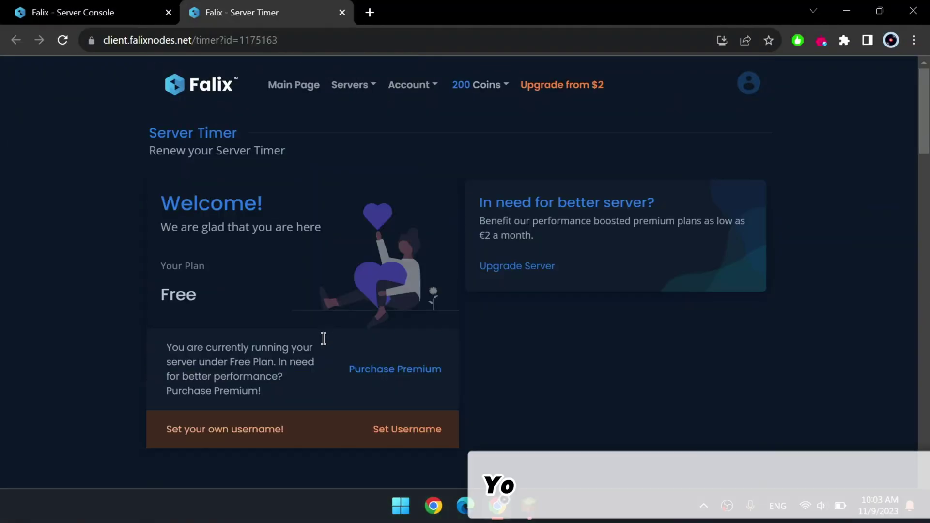
{"action": "scroll", "coordinate": [507, 350], "scroll_direction": "down", "scroll_amount": 10}
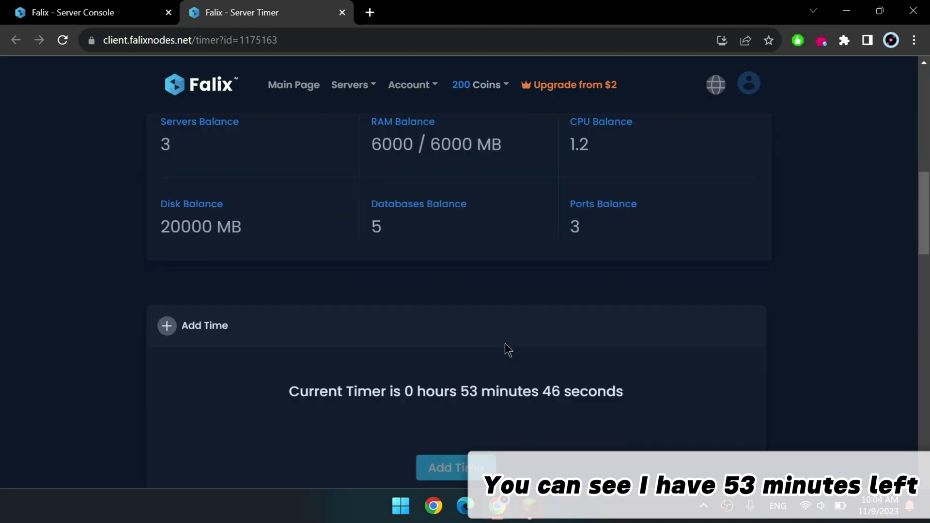